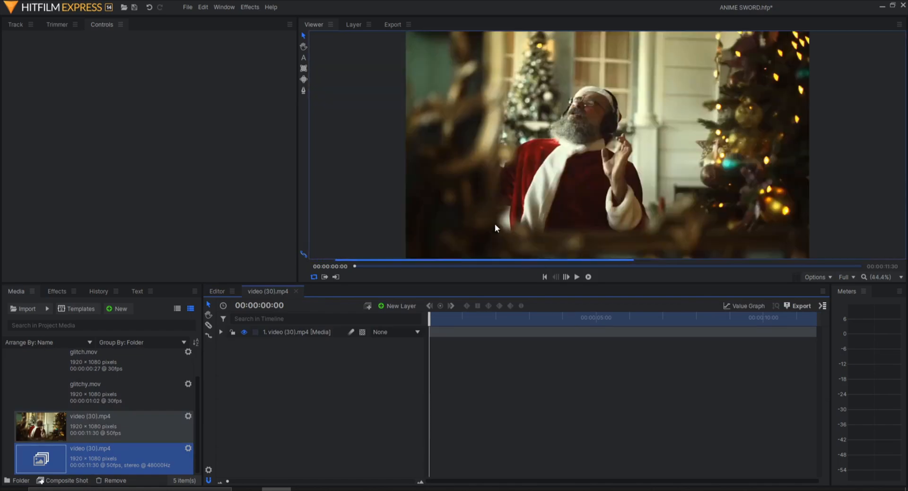
- Play back the start of the video to preview it
left_click_drag(431, 316, 774, 321)
key("space")
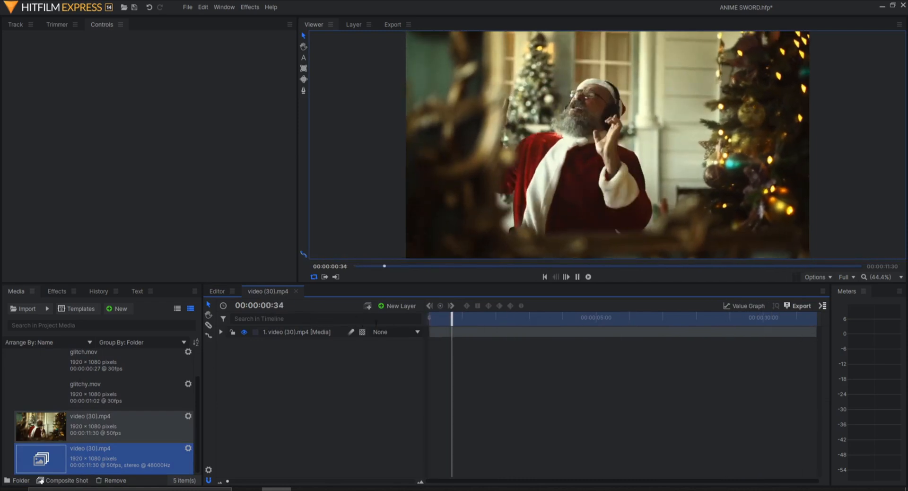
left_click_drag(441, 320, 426, 323)
- Add the Glitch Overlay_HD.mp4 clip to the timeline as a new layer
scroll(87, 419, "up", 2)
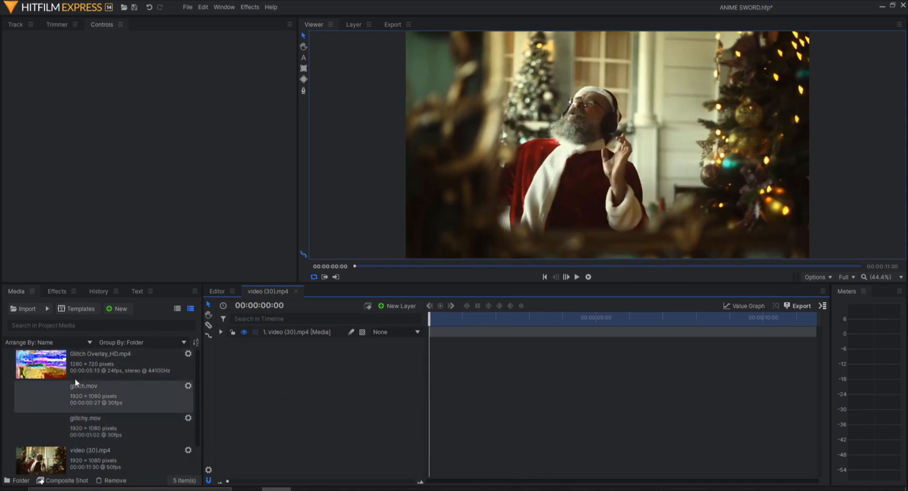
left_click_drag(74, 378, 300, 362)
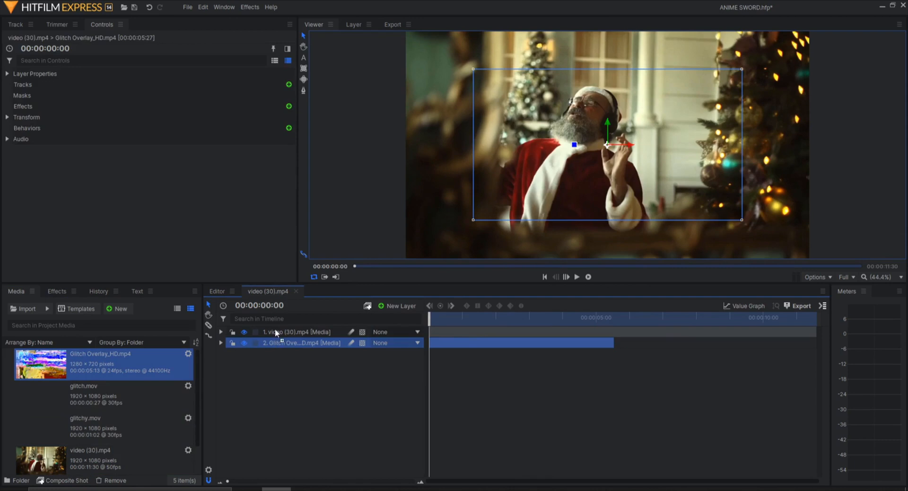
- Preview the glitch overlay by placing it above the video layer, then return it below
left_click_drag(275, 329, 275, 329)
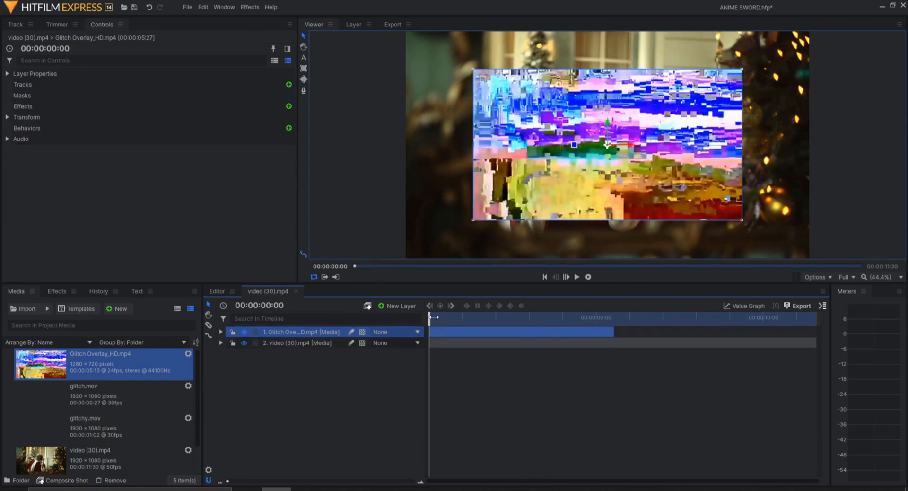
left_click_drag(434, 315, 480, 318)
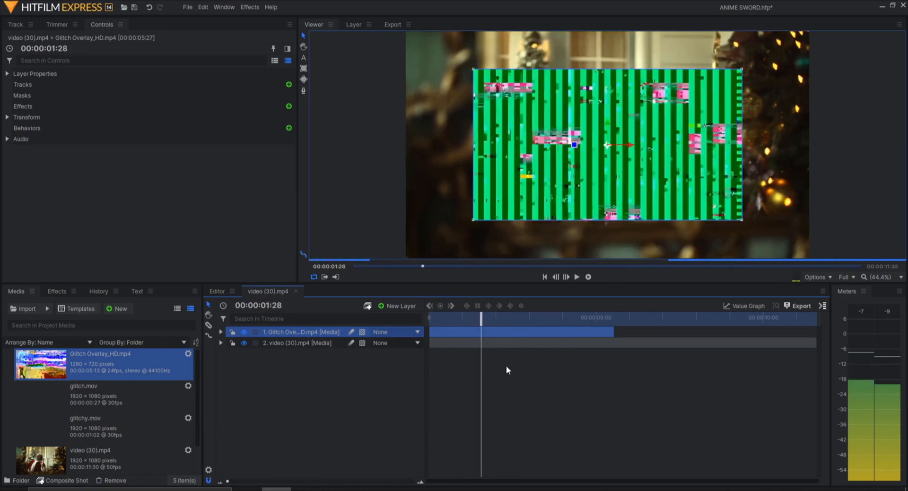
key("Home")
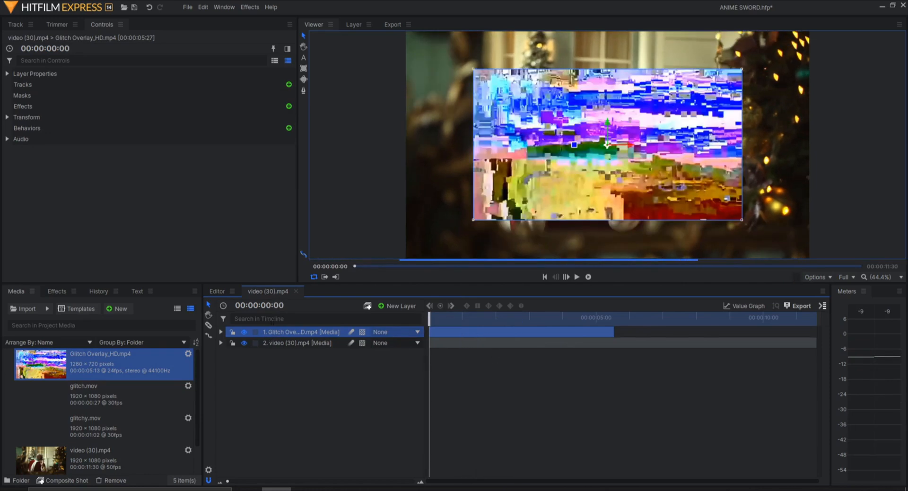
left_click_drag(287, 343, 284, 331)
- Scale the Glitch Overlay layer to 152% so it fills the frame
left_click(221, 342)
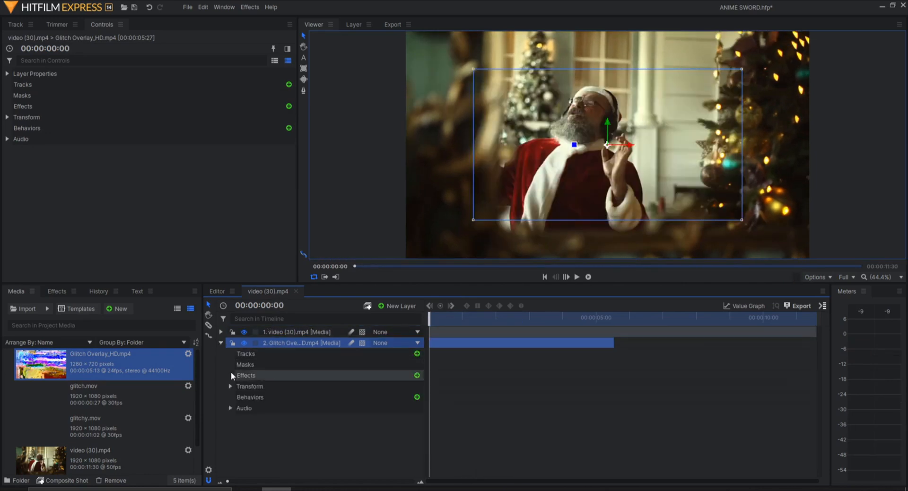
left_click(230, 386)
left_click_drag(384, 430, 409, 430)
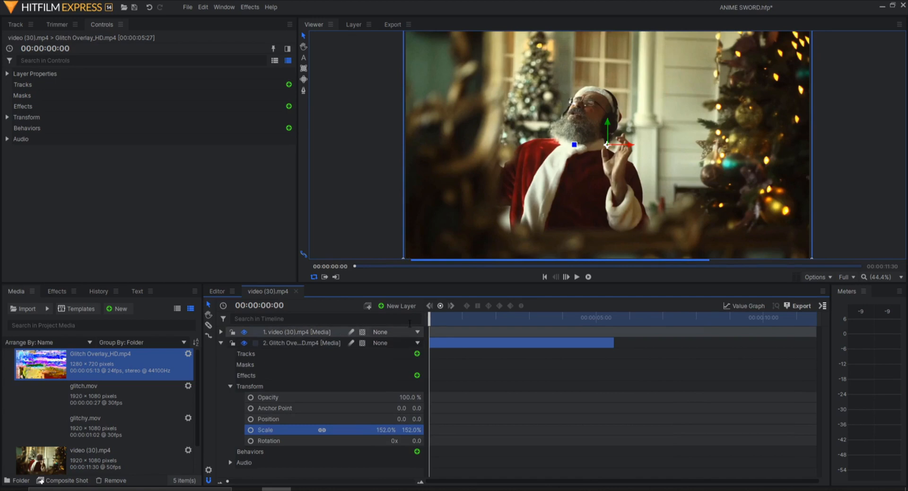
- Search the effects for Set Matte and apply it to the video (30).mp4 layer
left_click(57, 291)
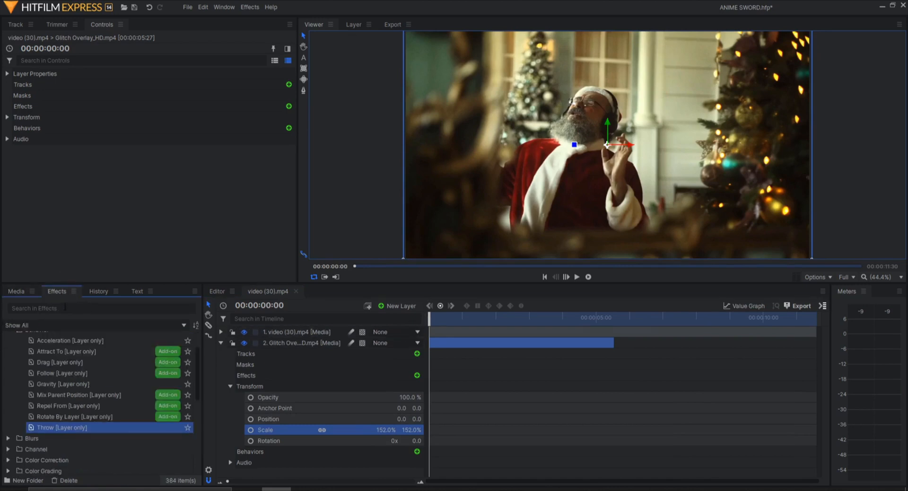
left_click(50, 307)
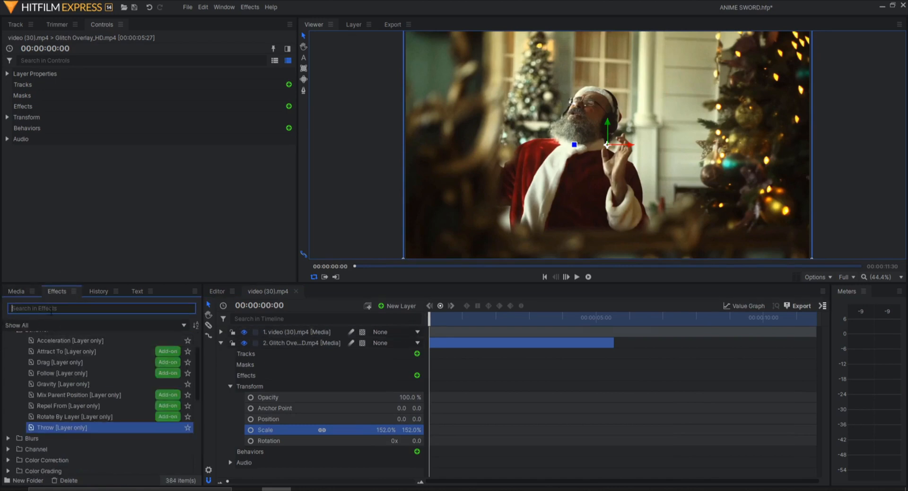
type("SET MAT")
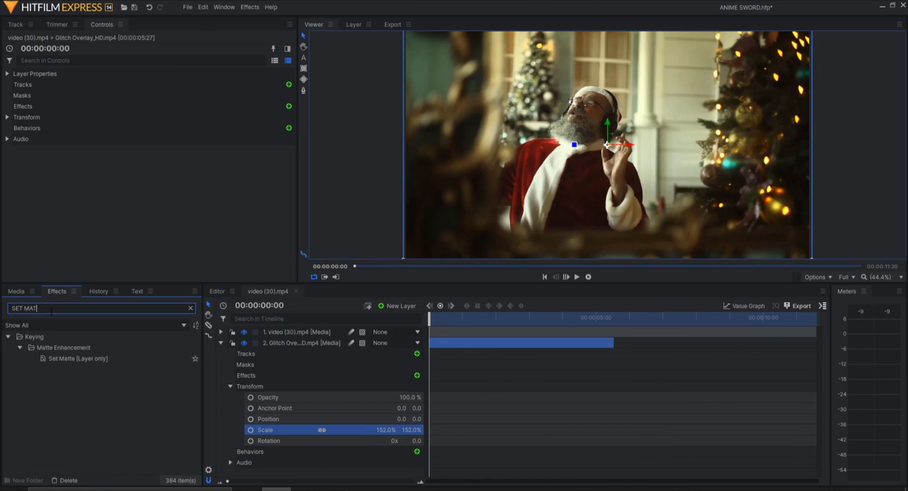
type("TE")
left_click_drag(70, 359, 285, 331)
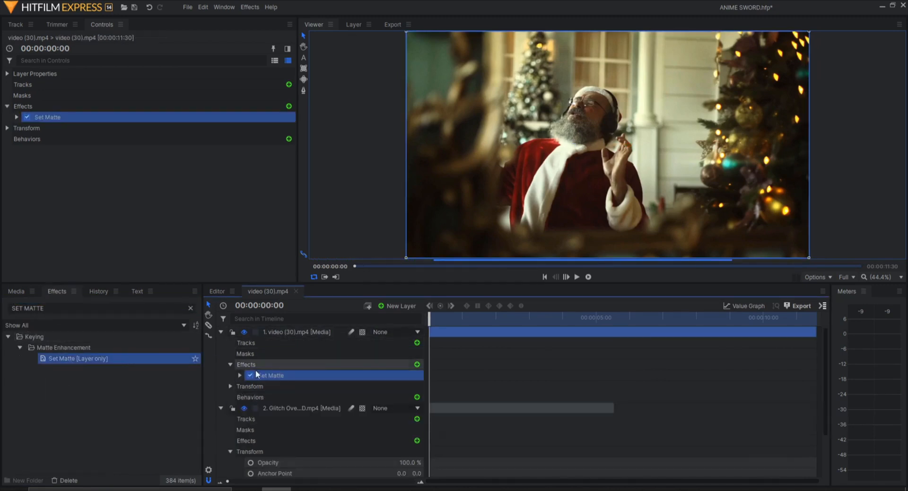
- Set the Set Matte source layer to 2. Glitch Overlay_HD.mp4 and its matte source to Hue
left_click(240, 372)
left_click(354, 384)
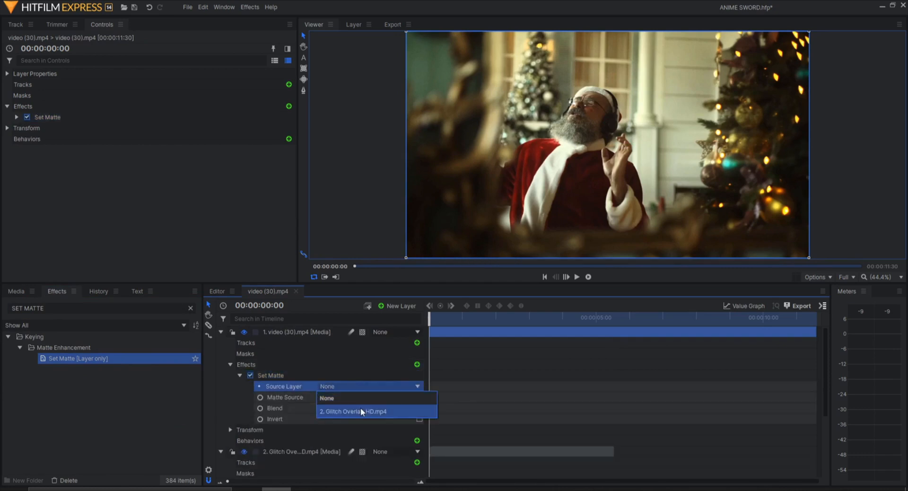
left_click(361, 408)
left_click(349, 397)
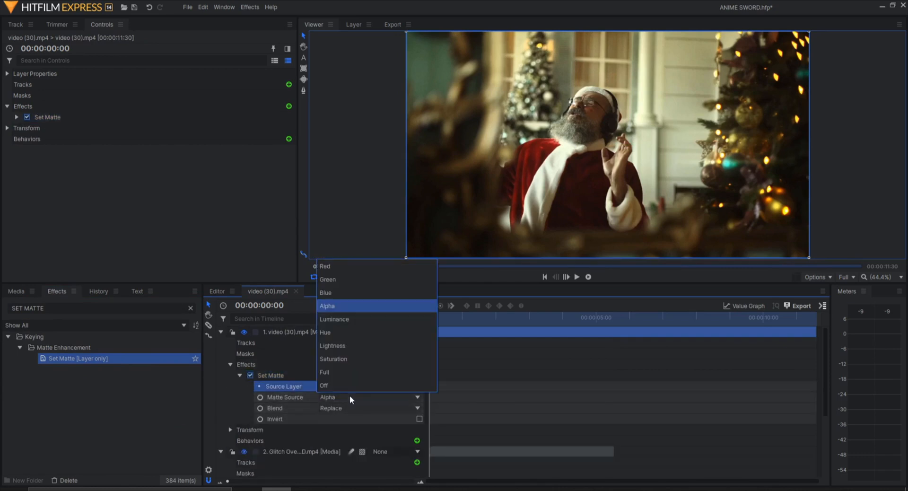
left_click(333, 332)
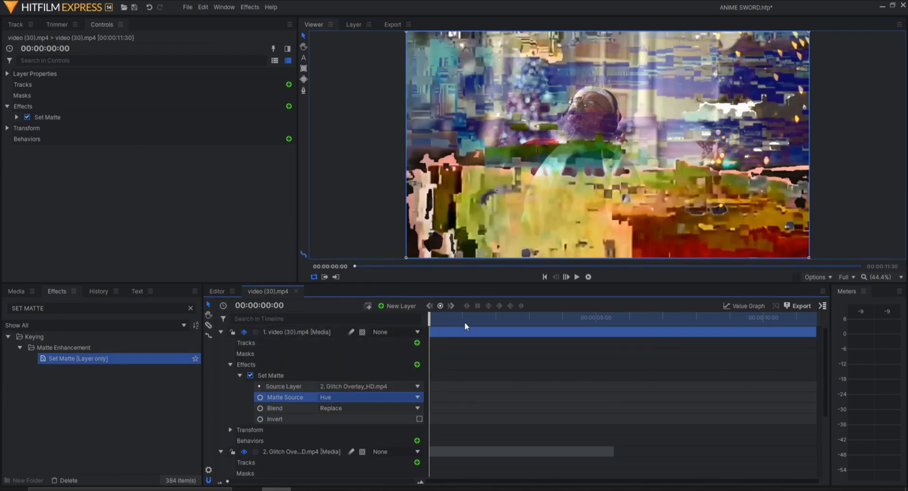
- Move the glitch overlay clip to start at about 00:00:01:33 and place the playhead there
mouse_move(433, 312)
left_mouse_down()
mouse_move(454, 320)
mouse_move(428, 316)
left_mouse_up()
left_click_drag(460, 450, 509, 428)
left_click(476, 317)
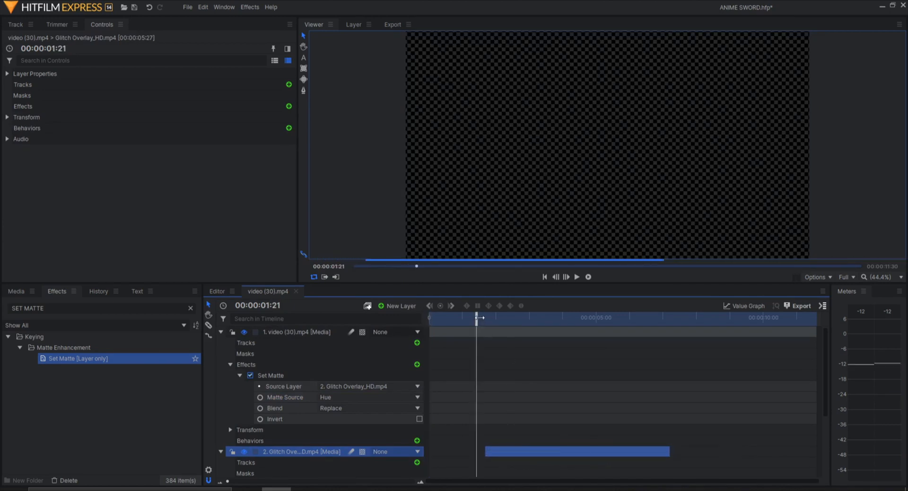
left_click_drag(479, 317, 484, 318)
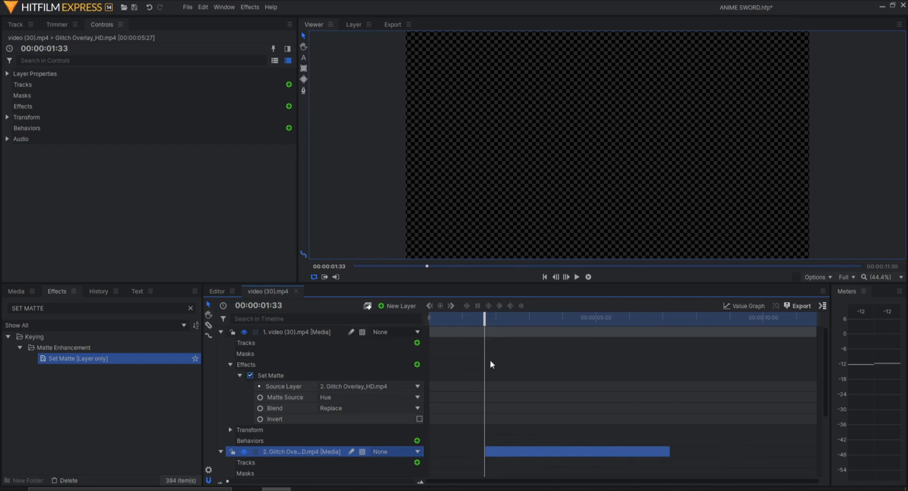
- Add a keyframe to the Set Matte Blend property and set Blend to Add
left_click(261, 408)
left_click(342, 410)
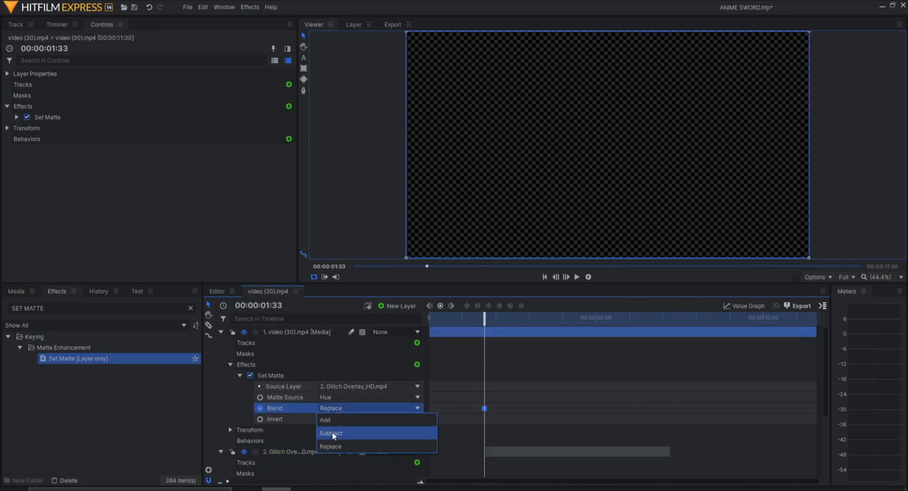
left_click(334, 418)
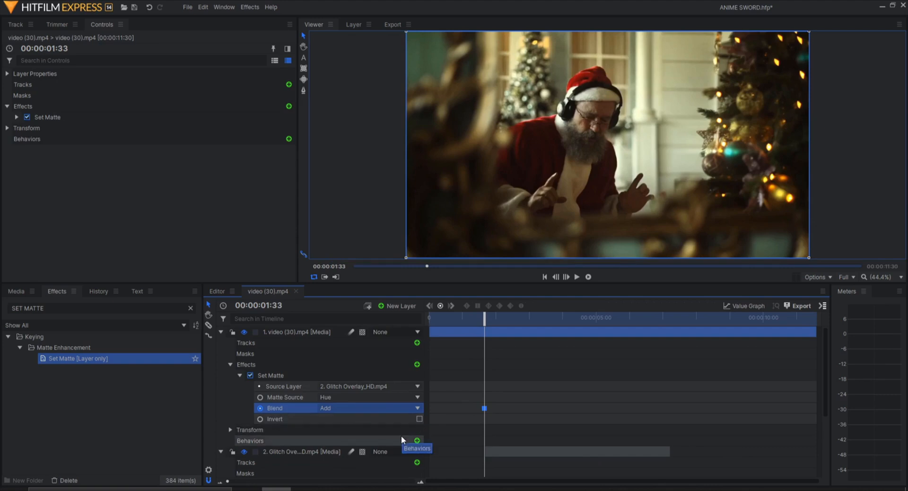
- One frame later, set the Set Matte Blend to Replace, creating a second keyframe
left_click_drag(483, 324, 484, 324)
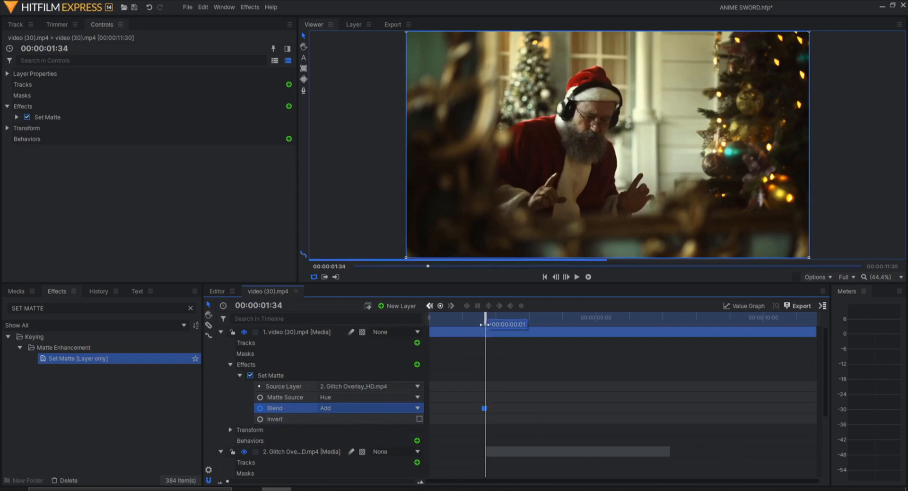
left_click(351, 406)
left_click(336, 438)
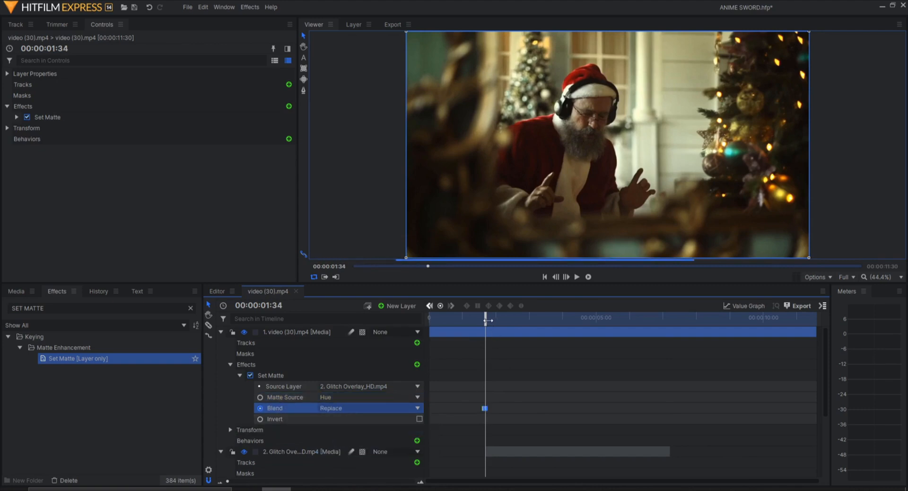
- Play back the timeline to preview the glitch matte transition
left_click_drag(487, 321, 472, 318)
left_click(588, 278)
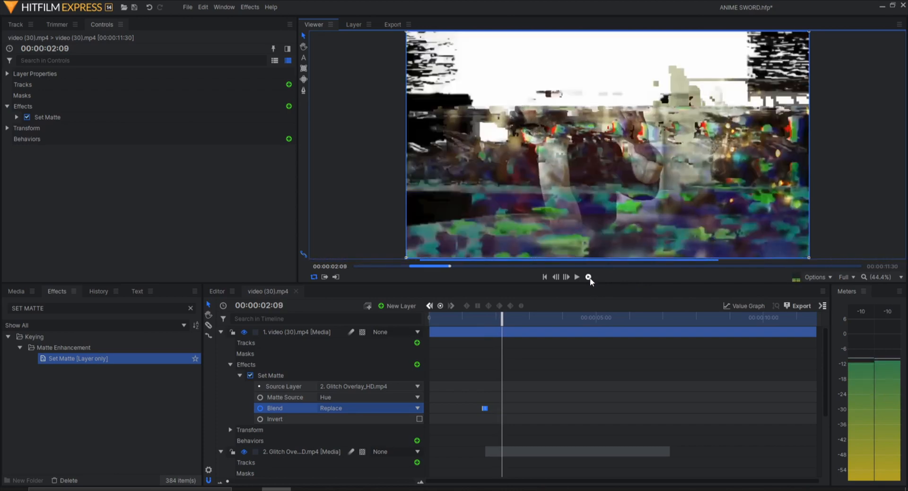
left_click(472, 322)
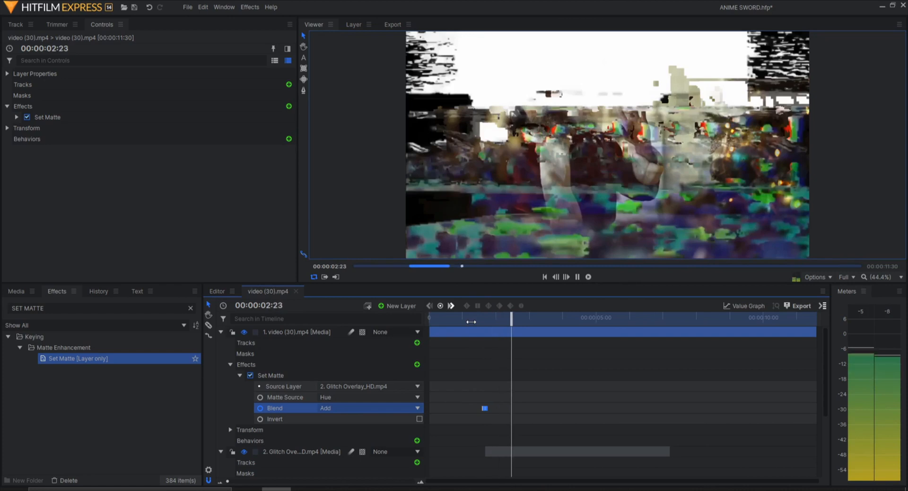
key("space")
scroll(264, 444, "down", 3)
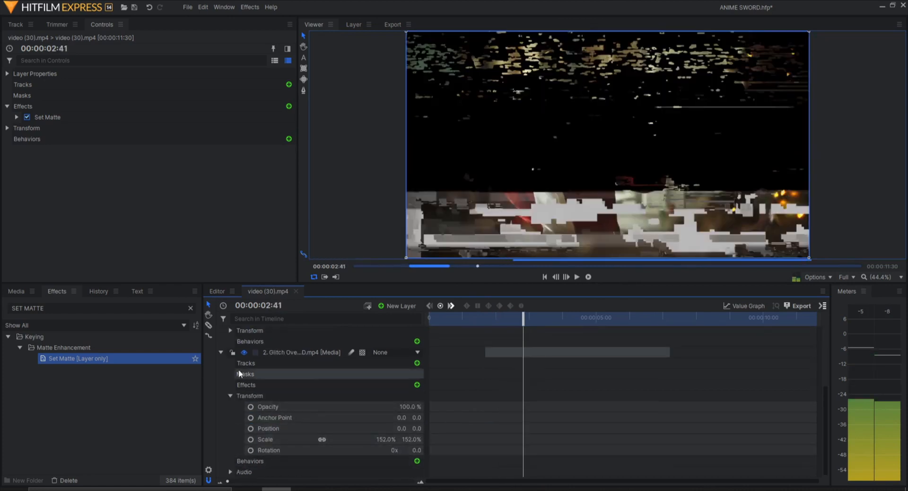
scroll(250, 374, "up", 3)
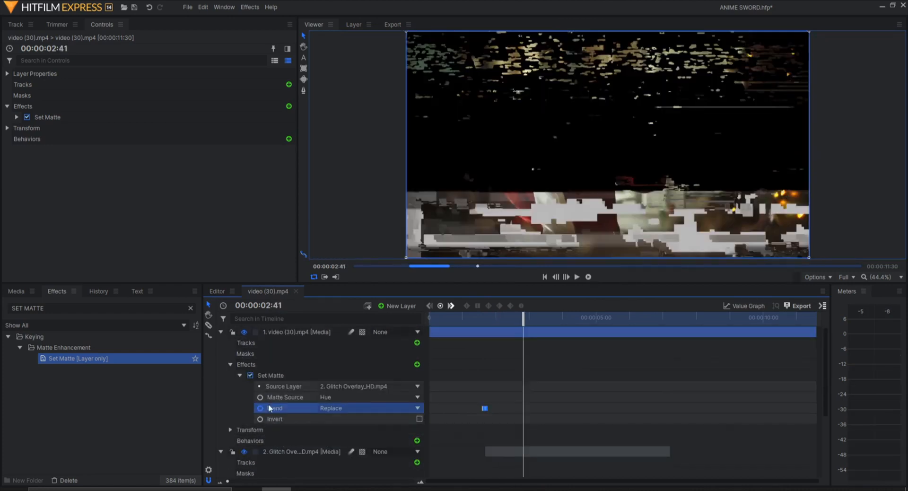
- Hide the Glitch Overlay layer and collapse both layers in the timeline
left_click(244, 451)
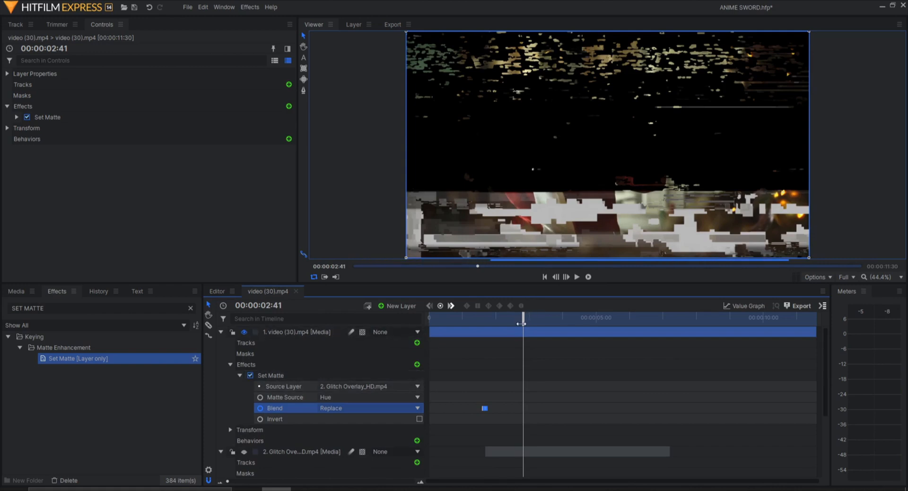
left_click_drag(521, 323, 549, 320)
left_click(221, 332)
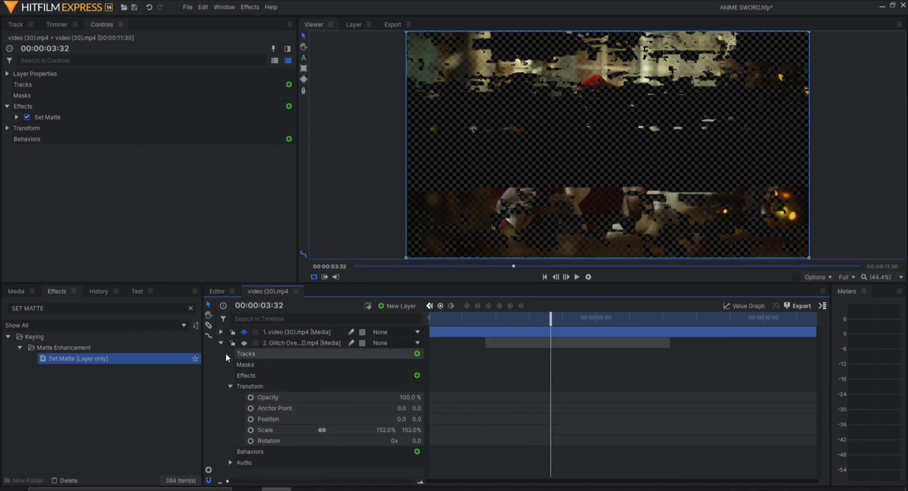
left_click(220, 343)
- Search the effects for Stutter and apply it to the video (30).mp4 layer
left_click(55, 308)
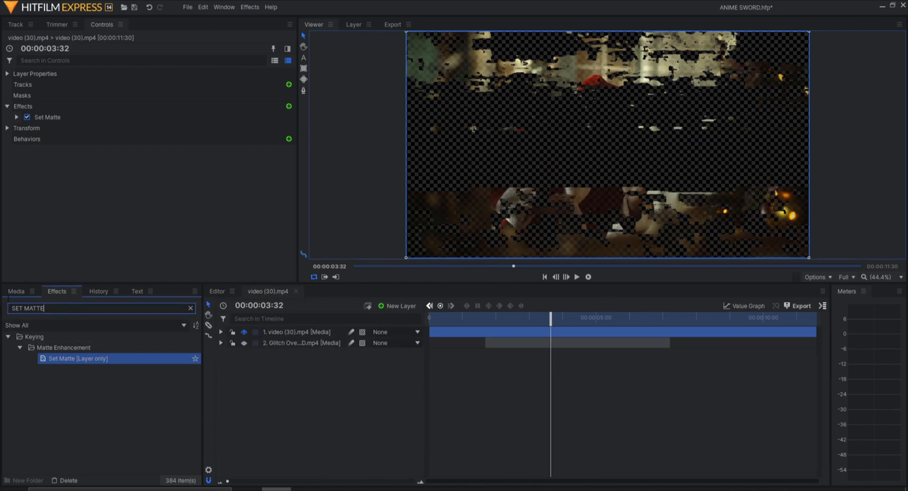
key("ctrl+a")
key("BackSpace")
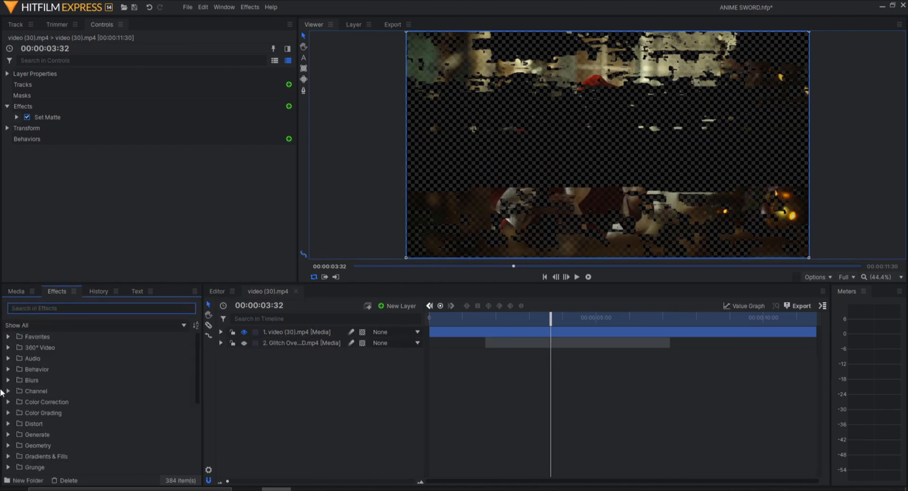
type("STUTTER")
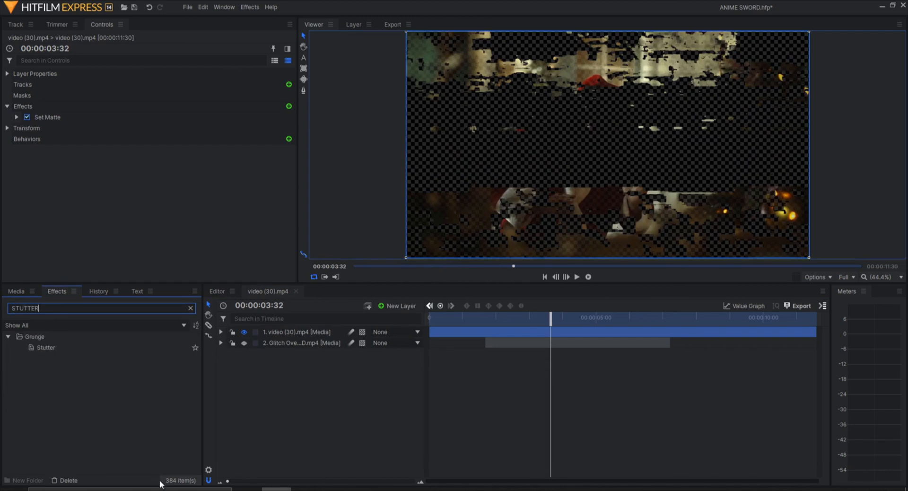
left_click_drag(52, 347, 186, 348)
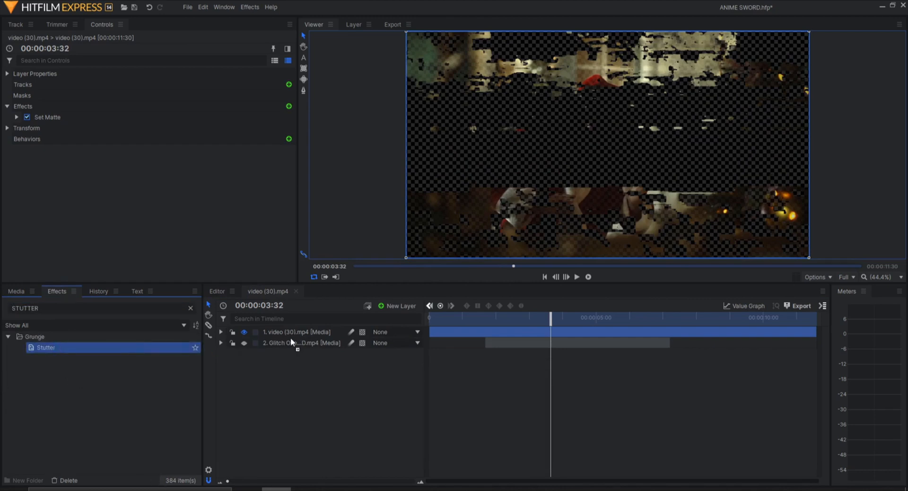
left_click_drag(290, 337, 290, 337)
- Set the Stutter effect's Freeze Frames to 5
left_click(239, 429)
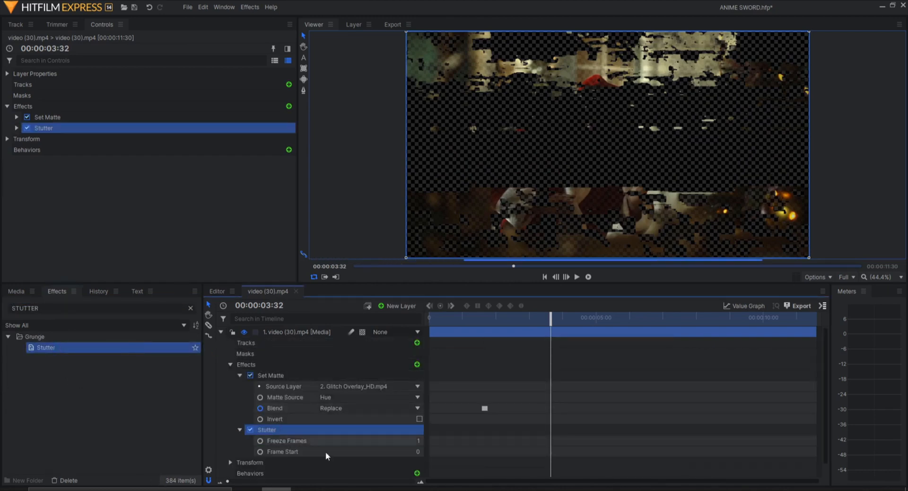
left_click(418, 441)
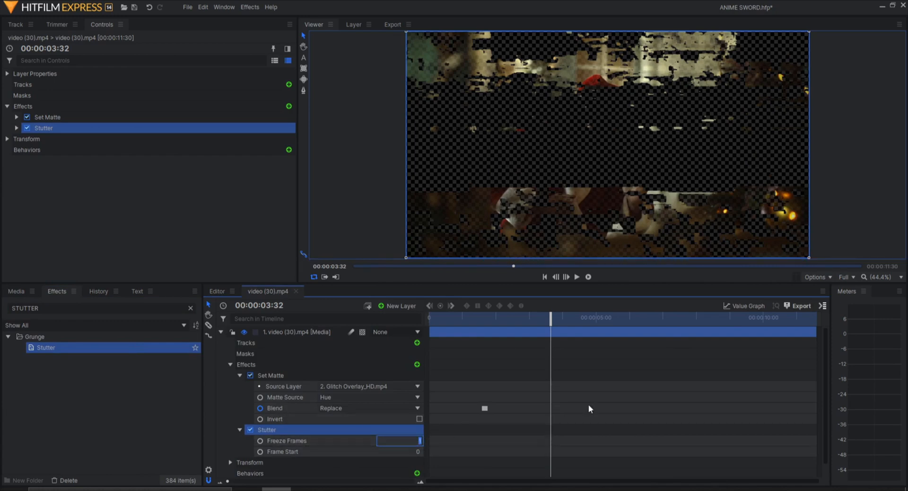
type("5")
key("Return")
- Add a Freeze Frames keyframe at 00:00:01:33, aligned with the Blend keyframes
mouse_move(486, 321)
left_mouse_down()
mouse_move(435, 318)
mouse_move(497, 316)
mouse_move(484, 314)
left_mouse_up()
scroll(543, 411, "up", 5)
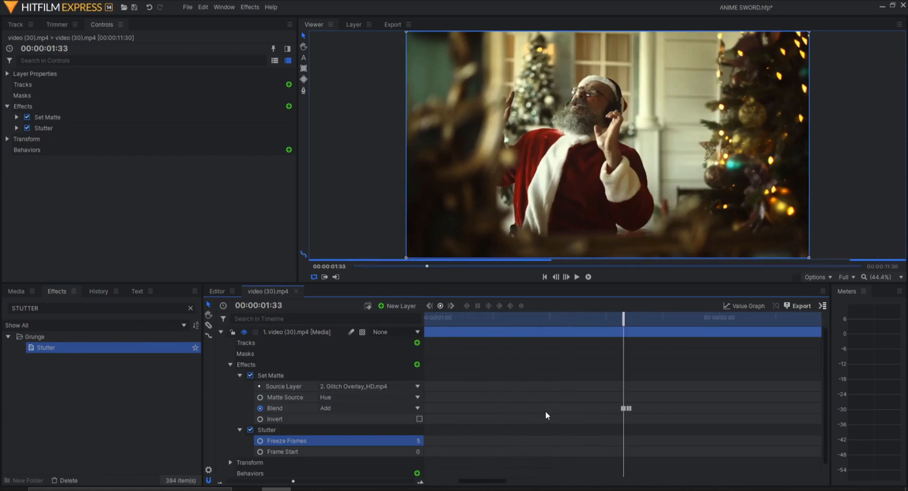
left_click(260, 441)
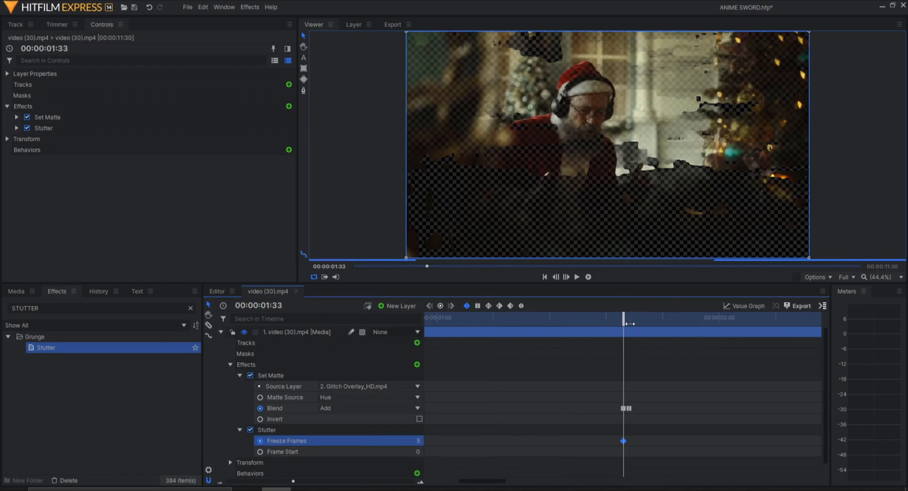
- Set the Stutter Freeze Frames value to 1 at 00:00:01:33, just before the 5-frame keyframe at 00:00:01:34
left_click_drag(625, 320, 629, 320)
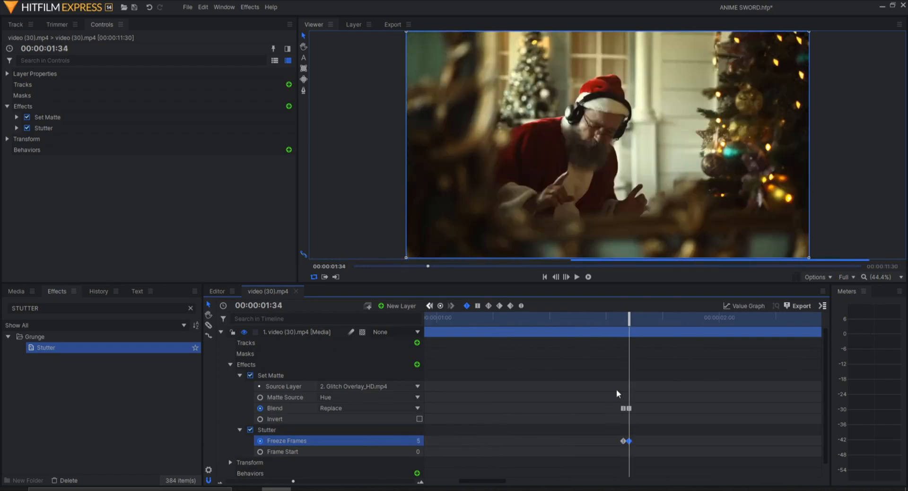
key("Left")
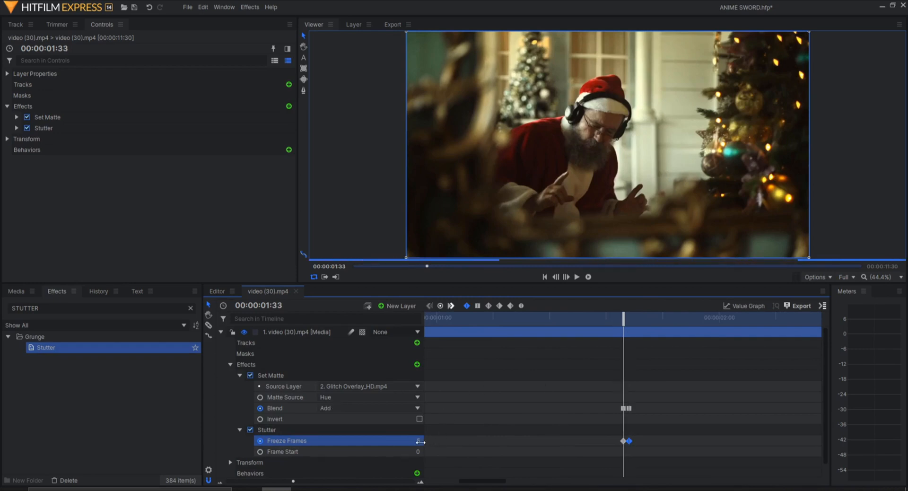
type("5")
key("Return")
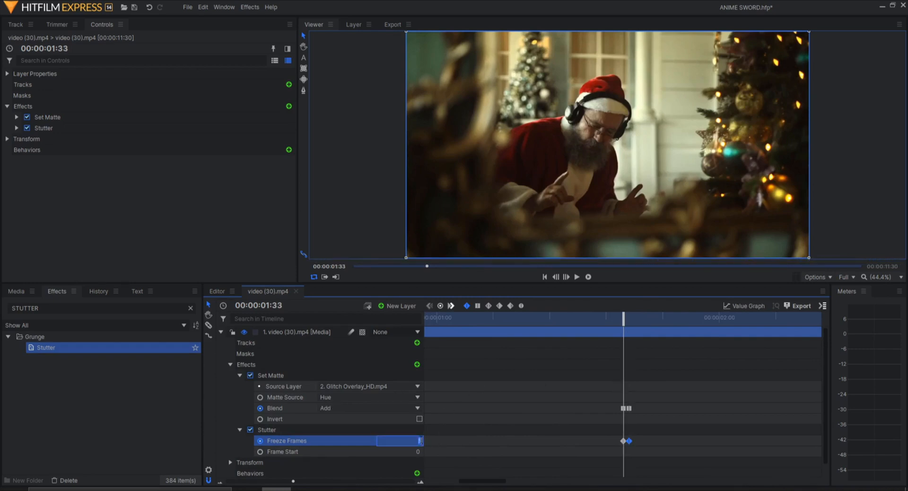
type("1")
key("Return")
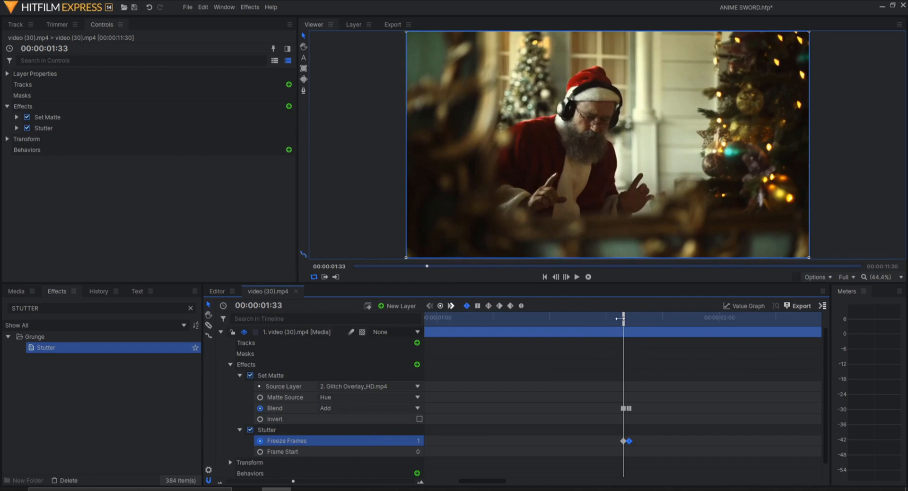
left_click(628, 318)
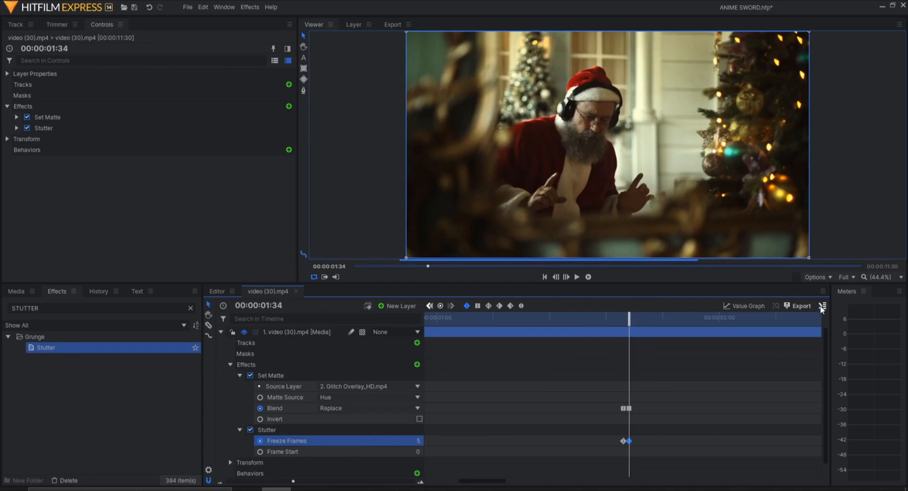
- Zoom the timeline and play the preview from 00:00:02:00 to review the glitch transition
left_click_drag(637, 323, 726, 361)
scroll(722, 384, "down", 3)
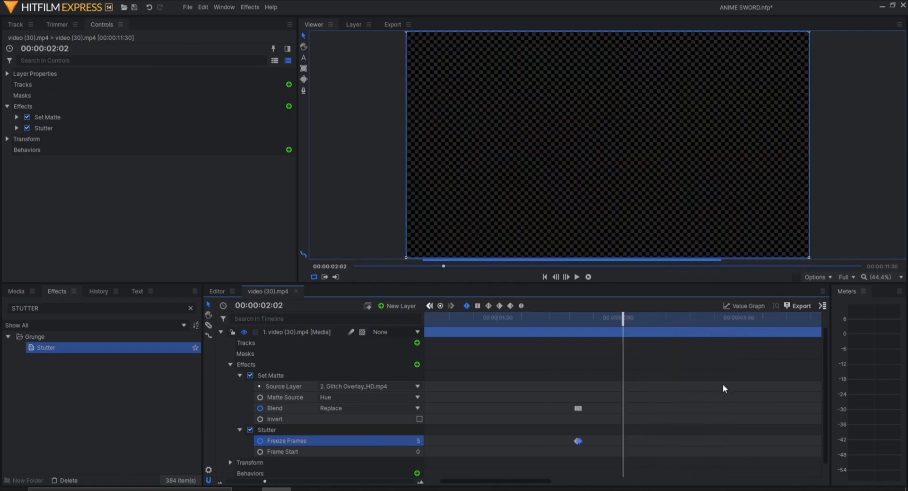
scroll(719, 381, "down", 3)
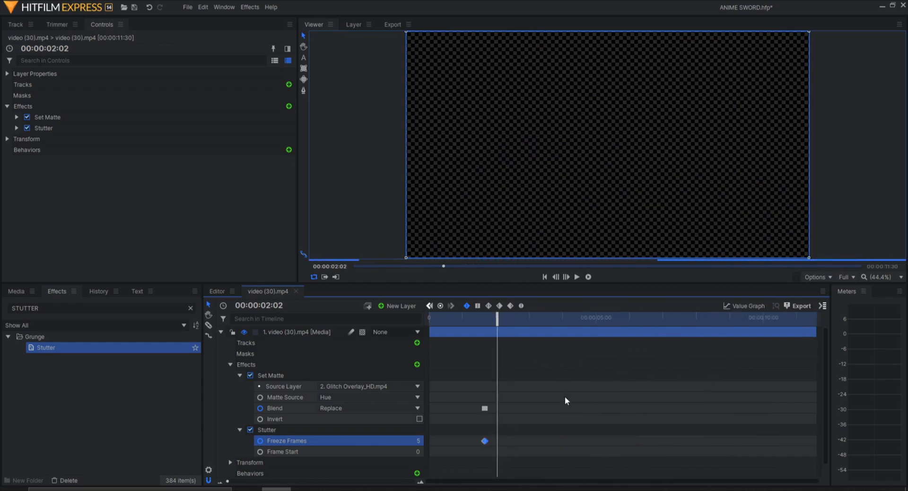
scroll(565, 400, "down", 1)
left_click_drag(565, 315, 515, 326)
scroll(503, 343, "up", 1)
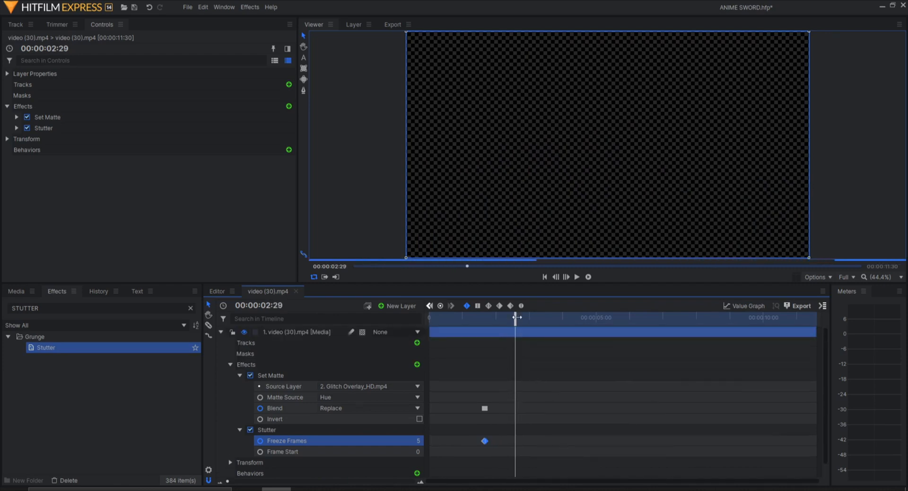
scroll(639, 374, "down", 1)
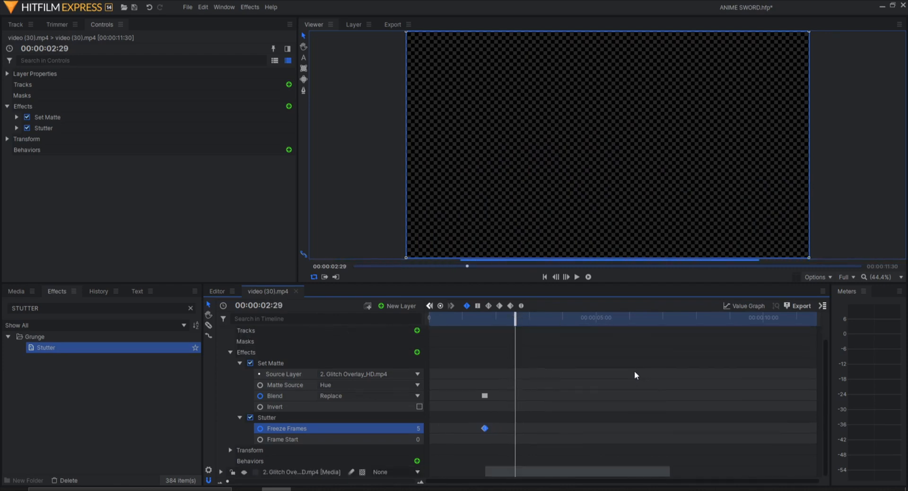
left_click_drag(581, 316, 647, 317)
scroll(682, 393, "up", 1)
scroll(675, 380, "down", 1)
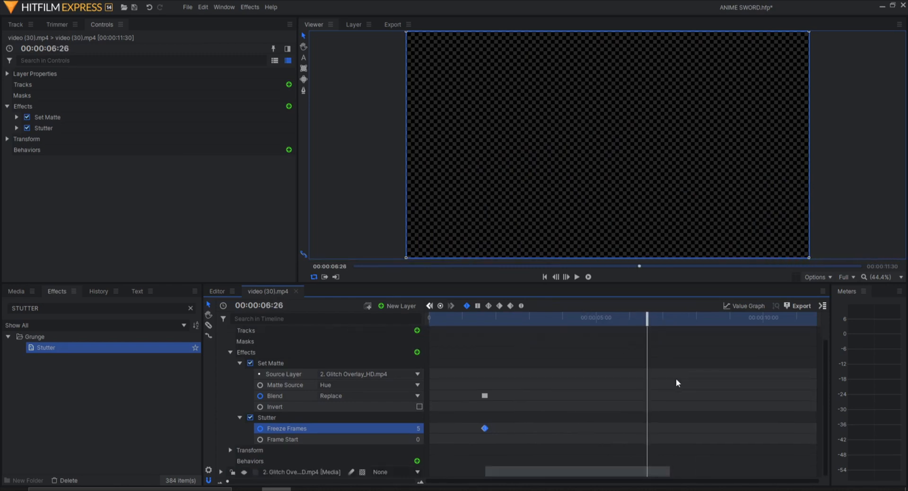
scroll(675, 378, "up", 1)
left_click(660, 332)
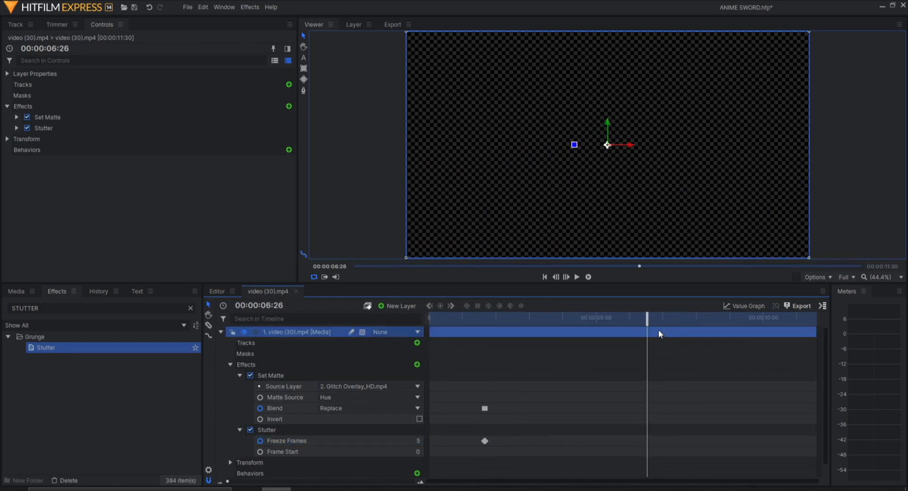
scroll(670, 392, "down", 1)
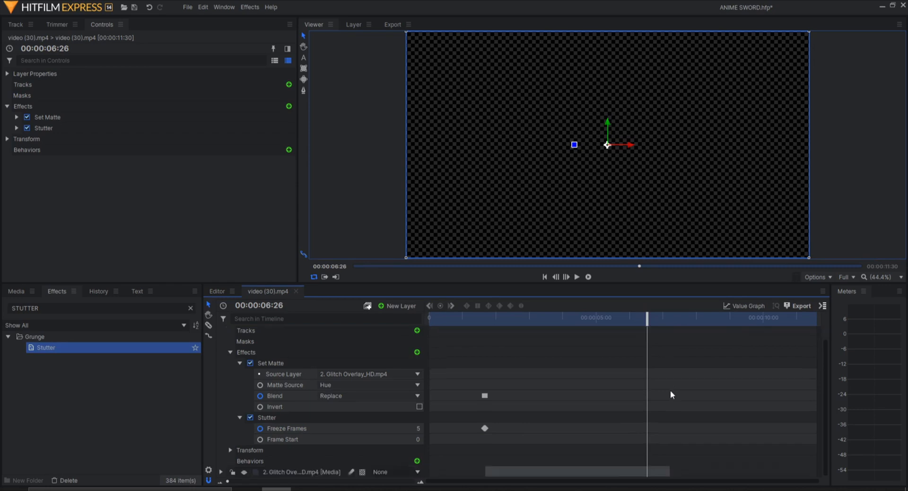
left_click(495, 322)
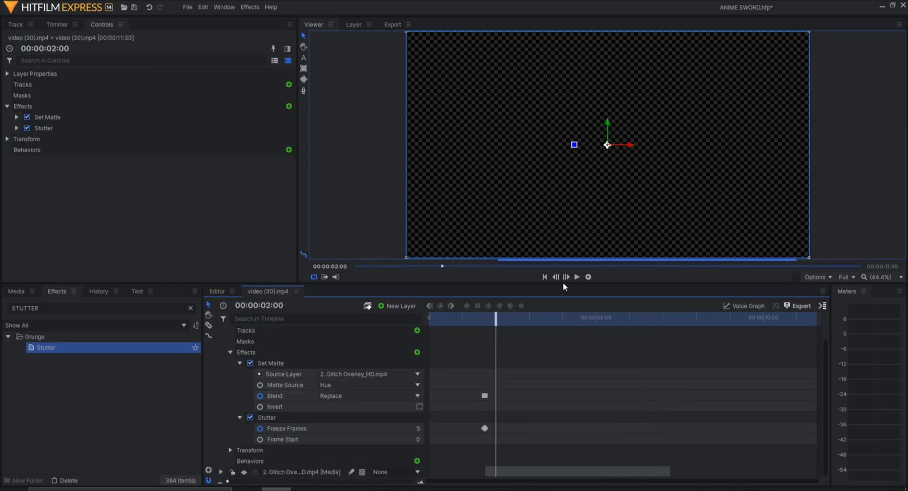
left_click(588, 277)
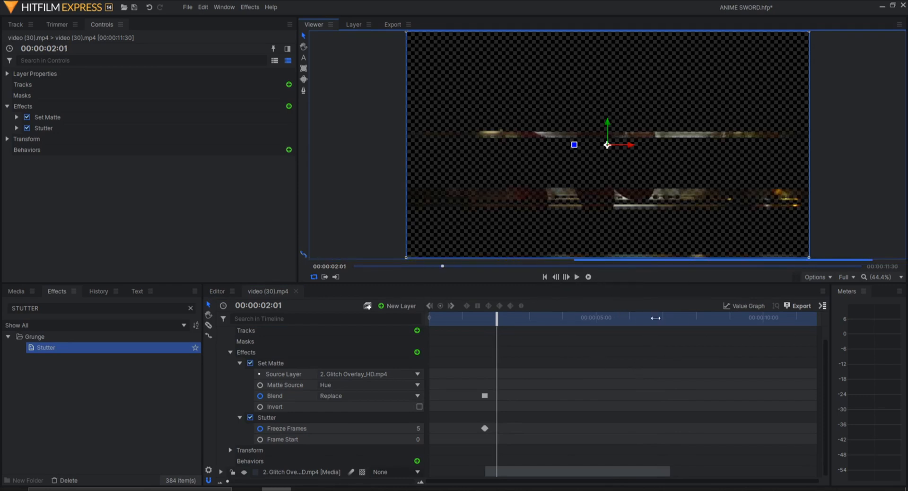
- Move the playhead to 00:00:07:10 and set the Set Matte Blend to Replace there
left_click_drag(660, 320, 670, 318)
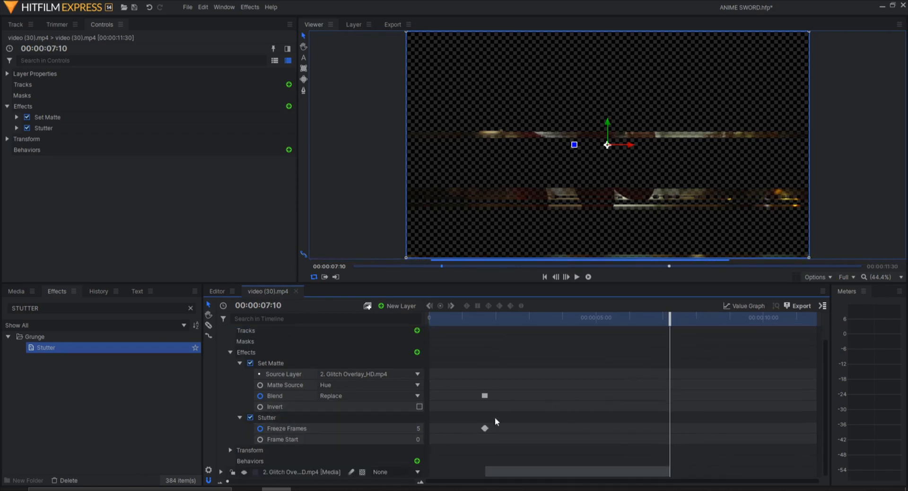
left_click(485, 395)
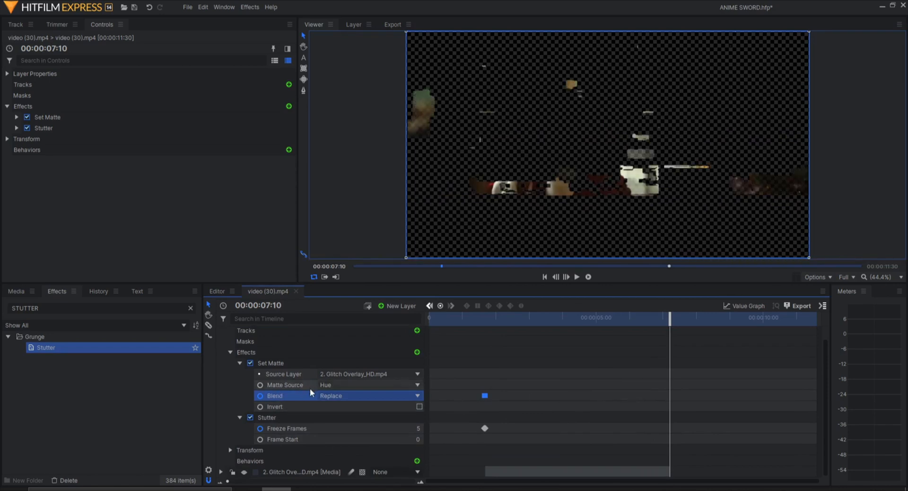
left_click(339, 395)
left_click(693, 421)
scroll(692, 420, "up", 3)
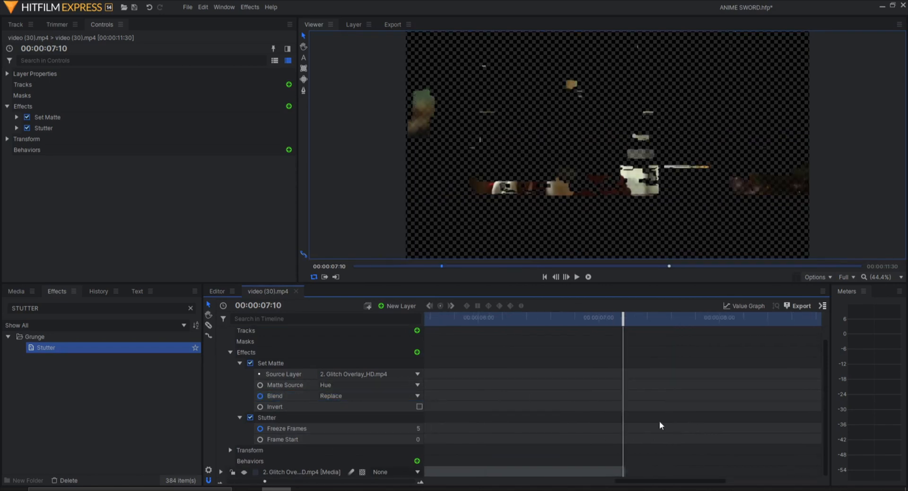
scroll(654, 414, "up", 2)
left_click(633, 424)
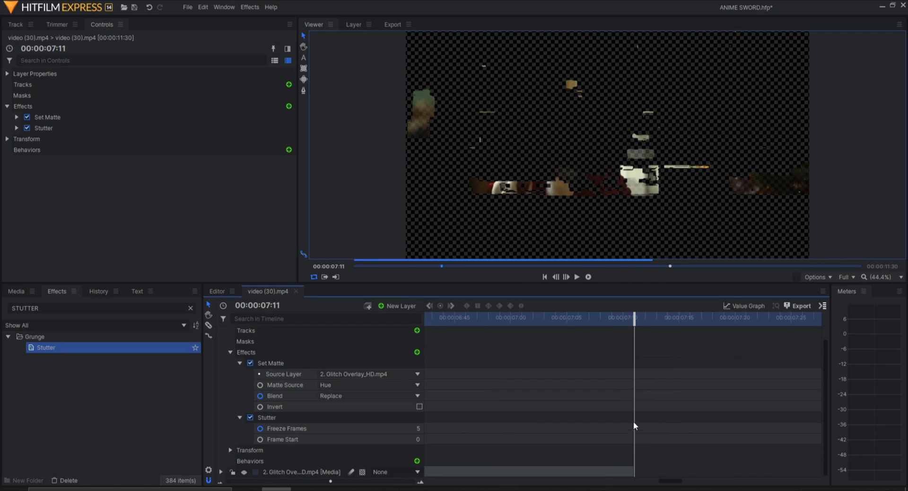
key("Left")
left_click(341, 395)
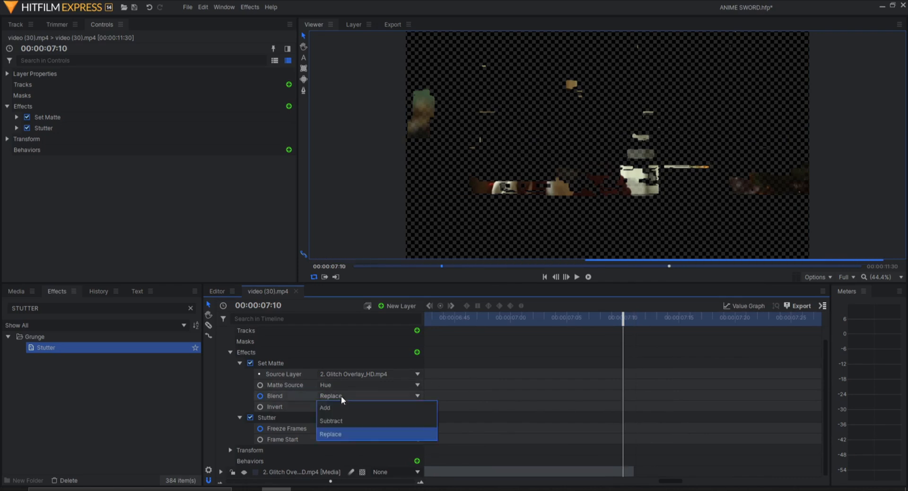
left_click(334, 430)
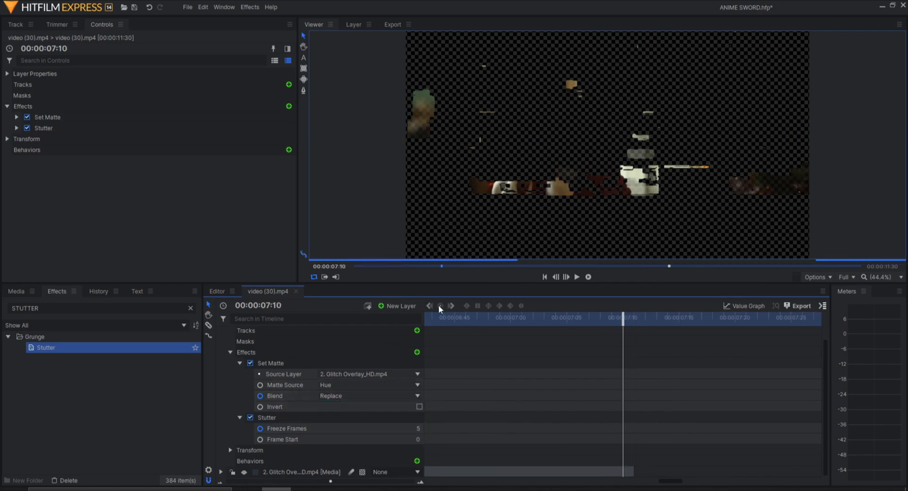
- Place Blend and Freeze Frames keyframes at 00:00:07:10, then set Freeze Frames to 1 and Blend to Add at 00:00:07:11
scroll(336, 398, "up", 1)
left_click_drag(664, 483, 473, 481)
left_click_drag(502, 481, 490, 481)
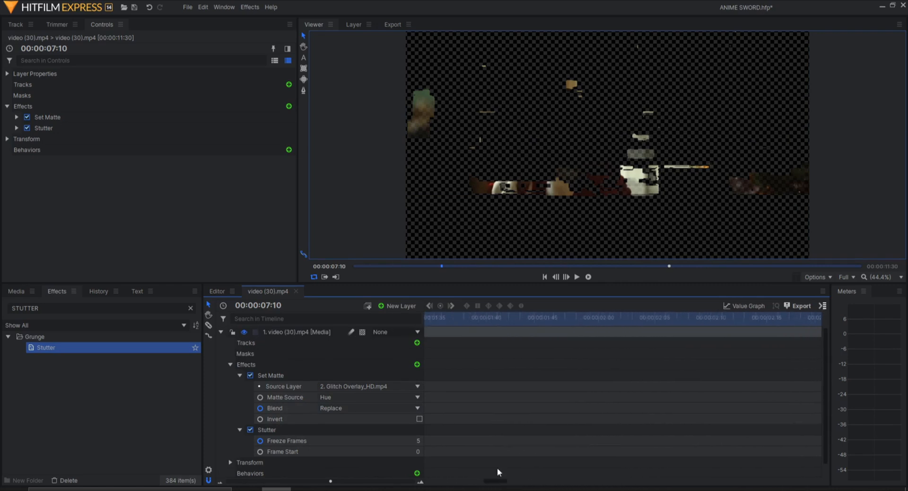
scroll(524, 434, "down", 2)
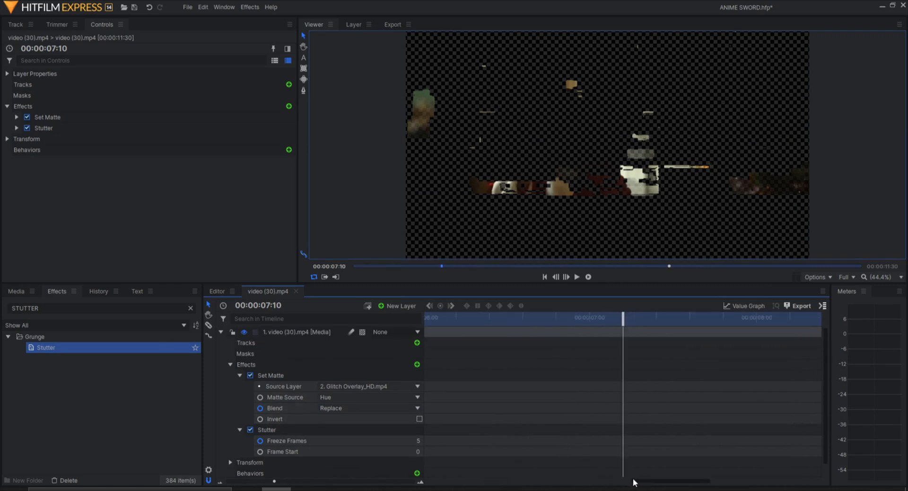
left_click_drag(634, 482, 461, 482)
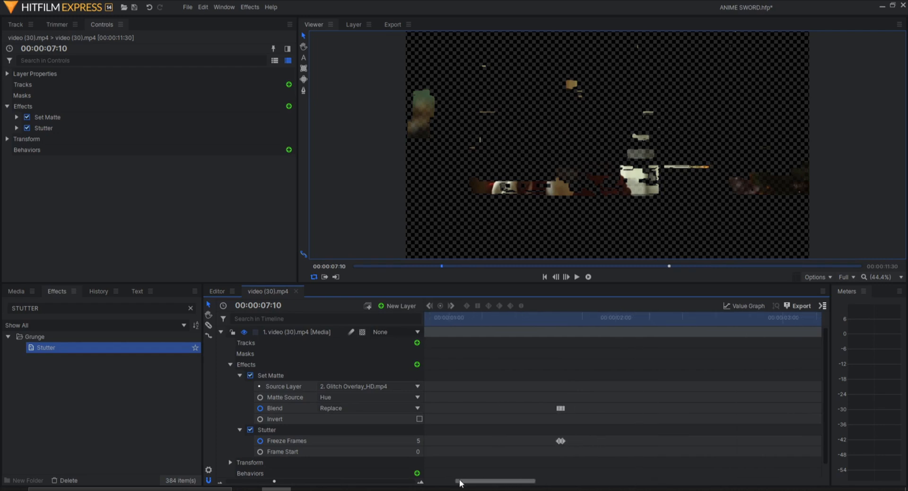
left_click_drag(585, 393, 563, 450)
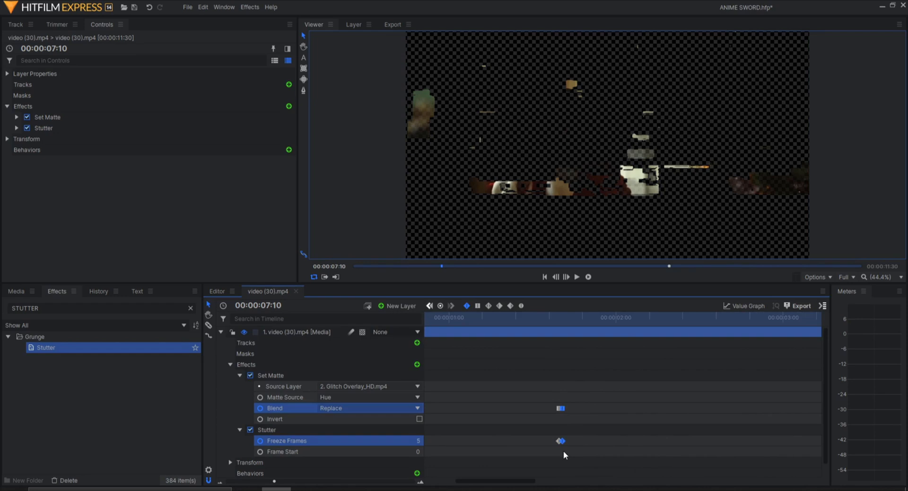
left_click_drag(516, 483, 713, 483)
scroll(655, 415, "down", 1)
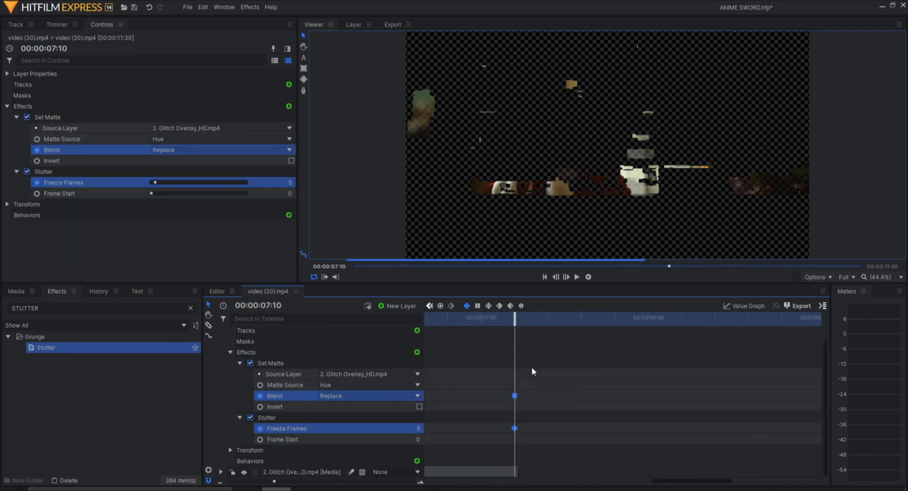
key("Right")
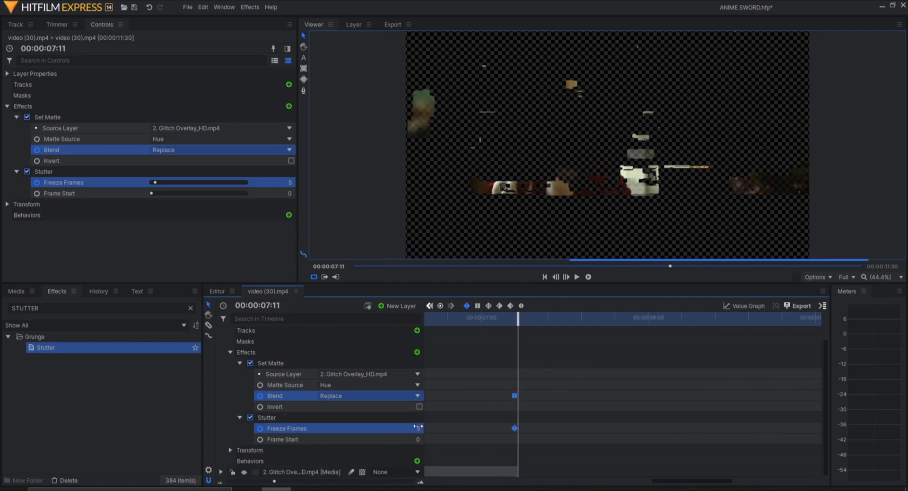
key("Return")
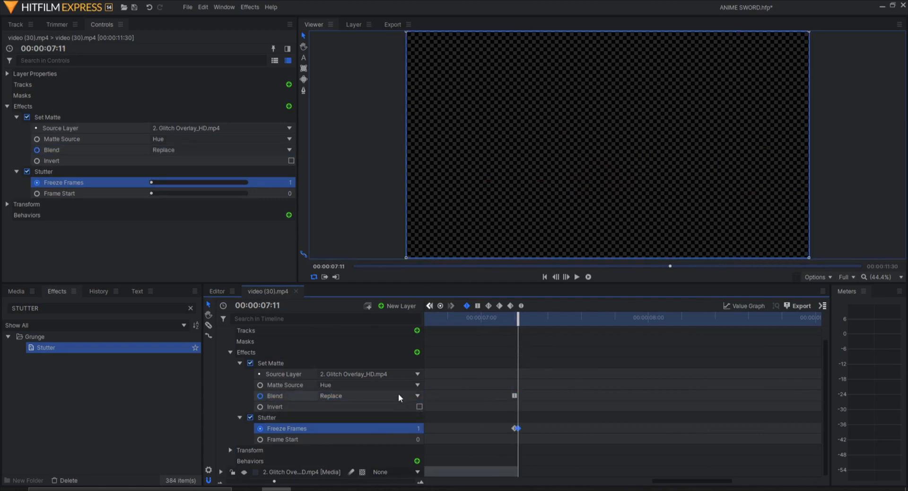
left_click(358, 396)
left_click(348, 407)
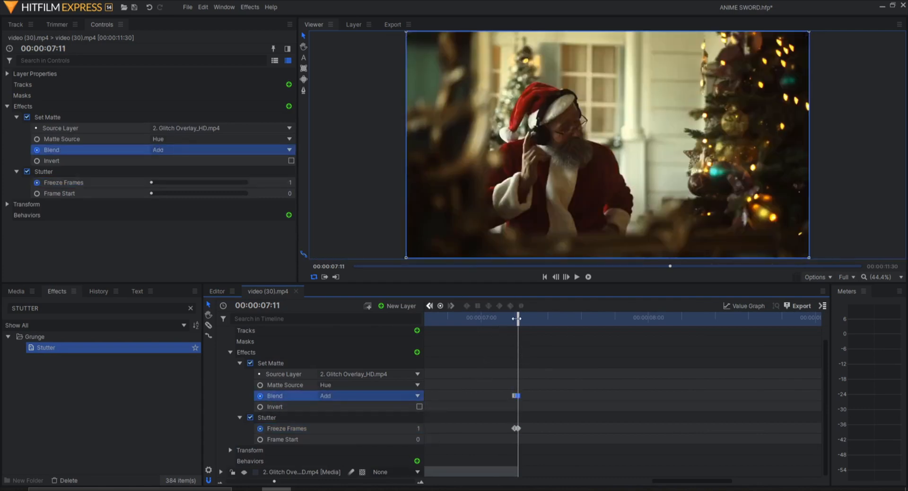
- Select and delete the Blend and Freeze Frames keyframes around 00:00:07:10
left_click_drag(519, 317, 476, 333)
left_click_drag(505, 372, 535, 442)
key("Delete")
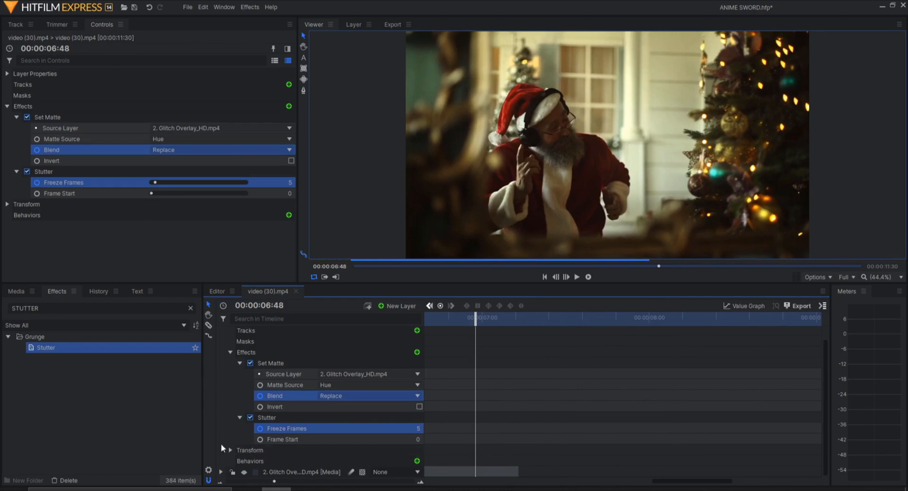
- Collapse the video layer, duplicate the Glitch Overlay layer, and slide the copy to start near the clip's end around 7 seconds
scroll(231, 363, "up", 1)
left_click(221, 332)
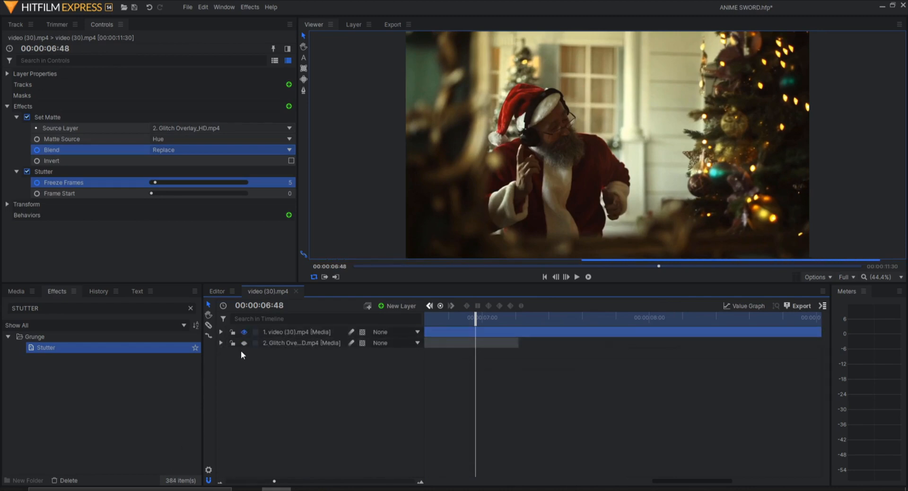
left_click(278, 345)
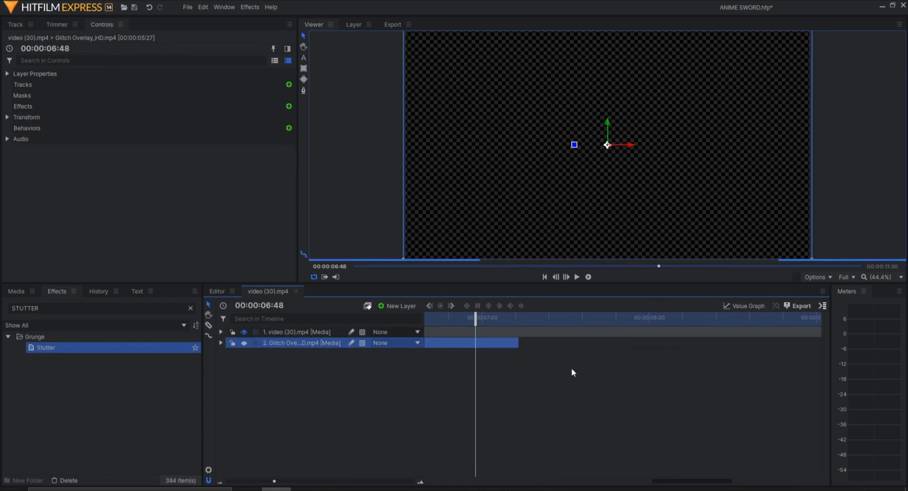
key("ctrl+d")
left_click_drag(518, 354, 821, 356)
scroll(644, 382, "down", 6)
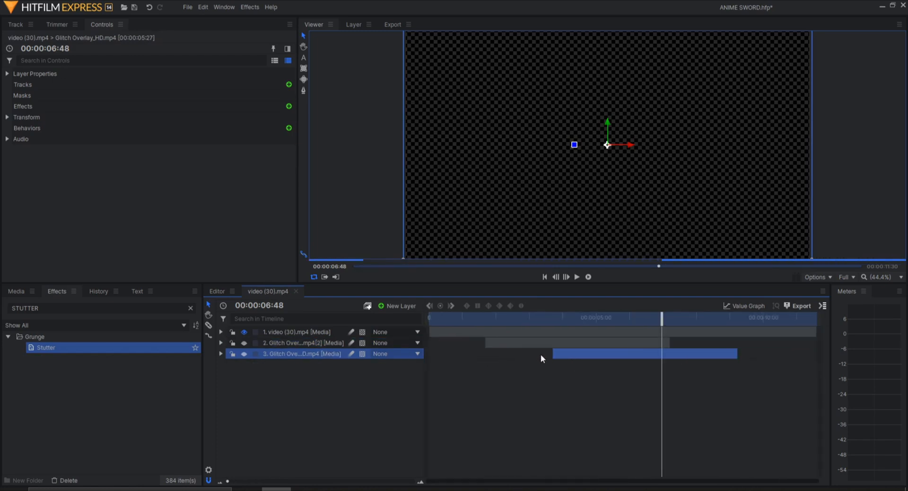
left_click_drag(645, 354, 677, 353)
left_click_drag(661, 317, 684, 321)
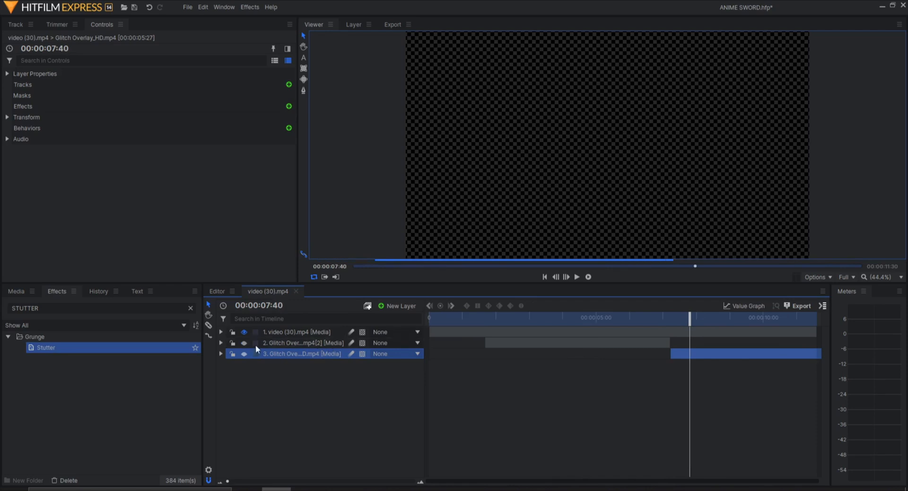
- Combine the two Glitch Overlay layers into a new composite shot
left_click(220, 331)
left_click(221, 331)
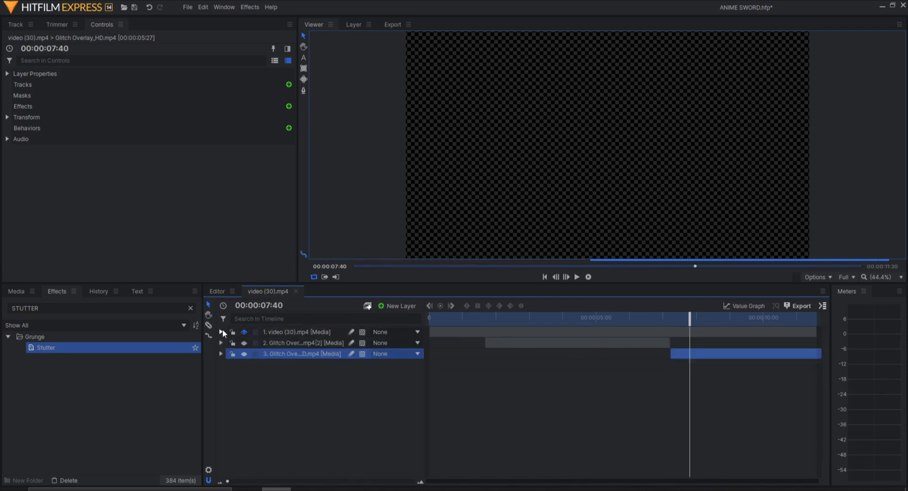
left_click_drag(296, 379, 278, 346)
right_click(278, 345)
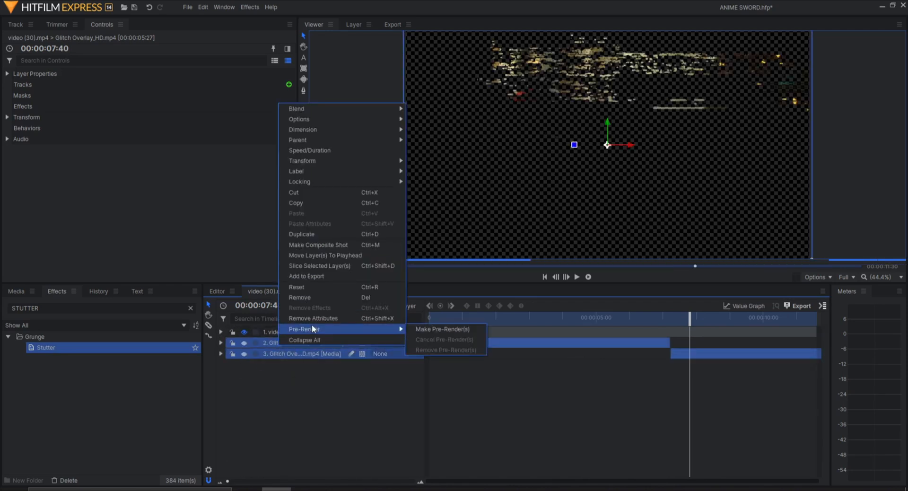
left_click(325, 246)
key("Return")
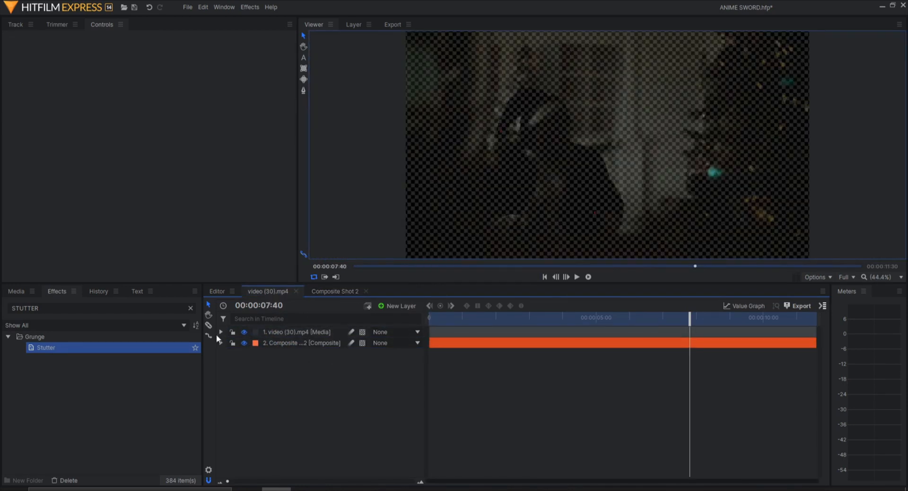
- Set the video layer's Set Matte source layer to Composite Shot 2
left_click(220, 332)
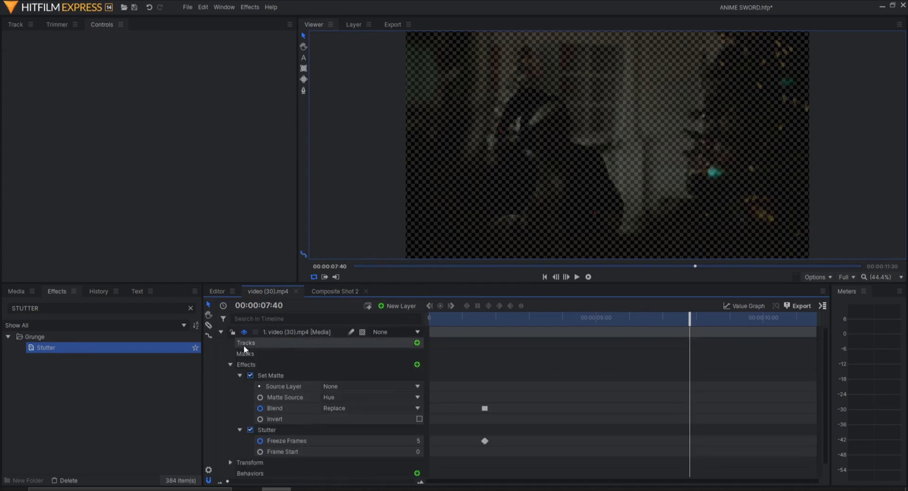
left_click(349, 387)
left_click(356, 410)
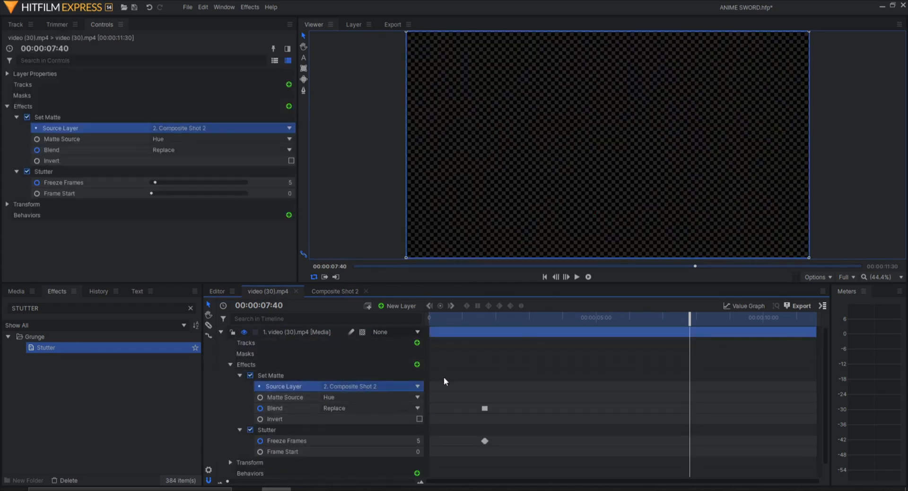
- Delete the Composite Shot 2 layer from the video timeline
left_click_drag(542, 317, 621, 317)
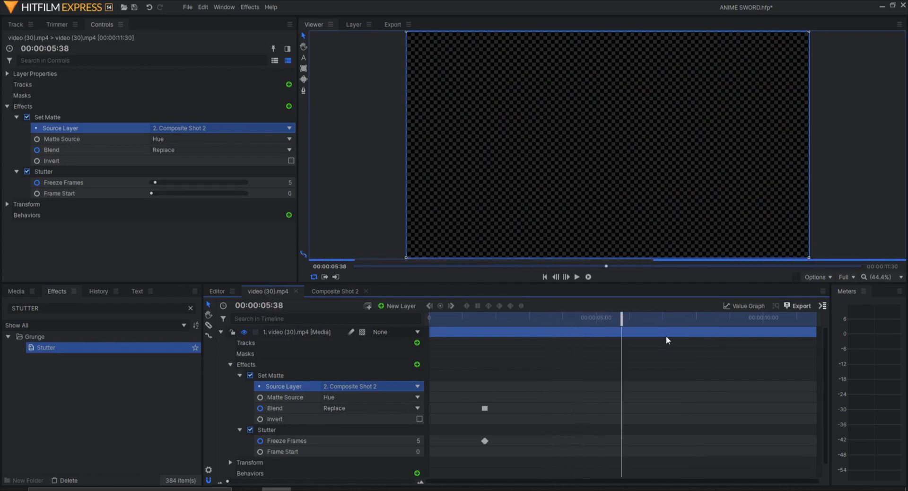
left_click(221, 331)
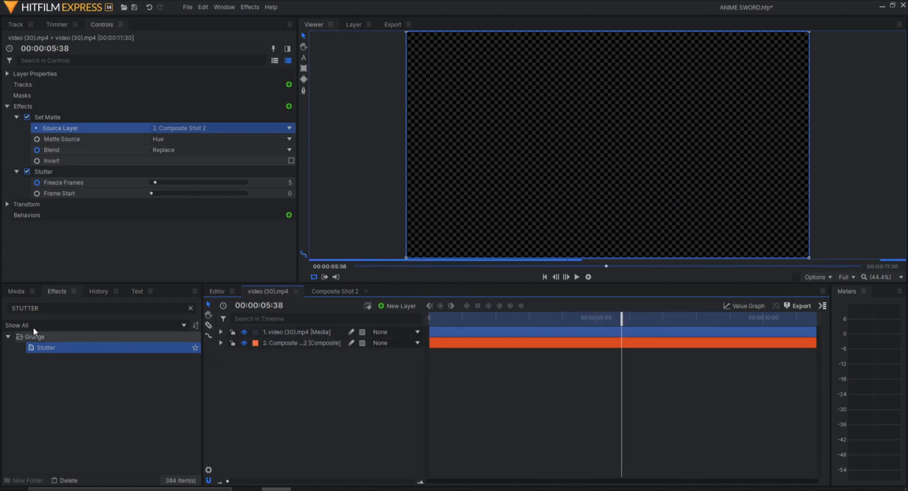
left_click(18, 291)
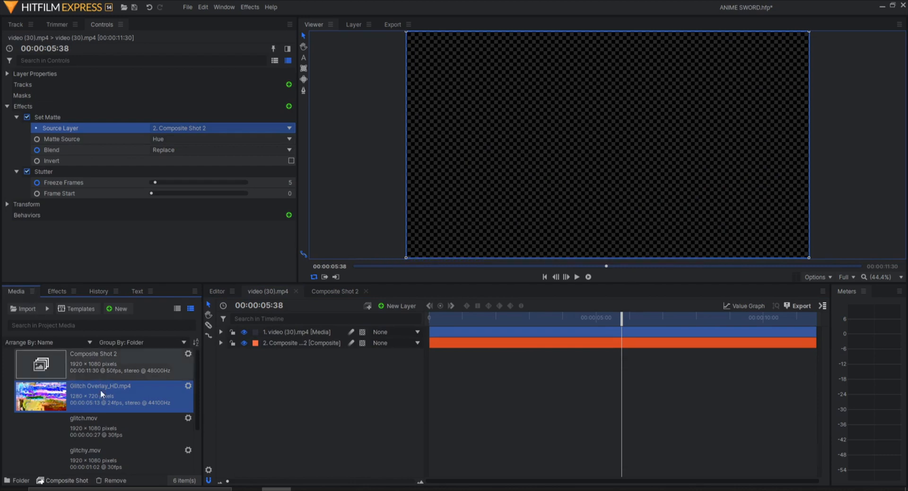
scroll(100, 390, "down", 2)
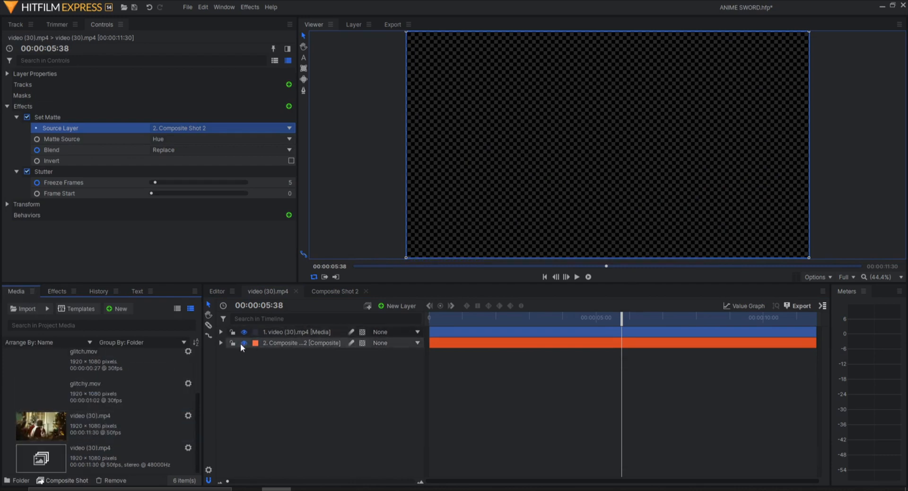
left_click(290, 347)
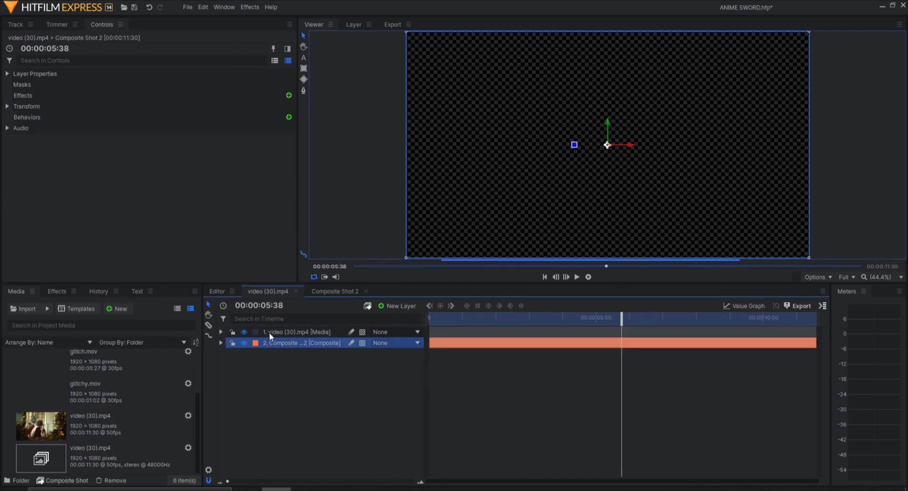
key("Delete")
- Set the video layer's Set Matte Matte Source to Off
scroll(107, 413, "up", 2)
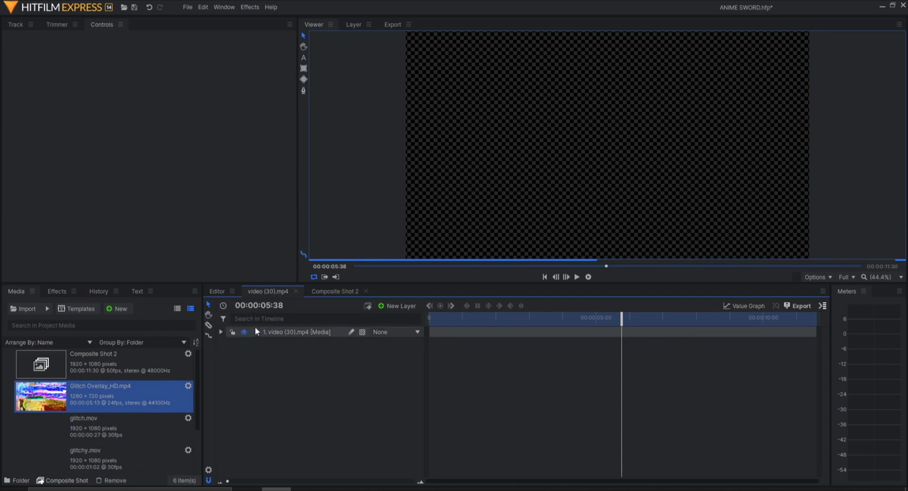
left_click(219, 332)
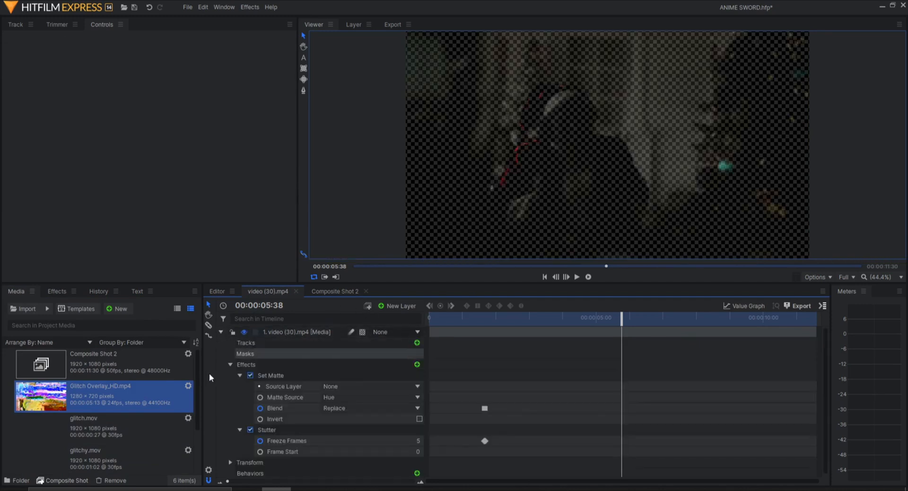
left_click(358, 385)
left_click(348, 395)
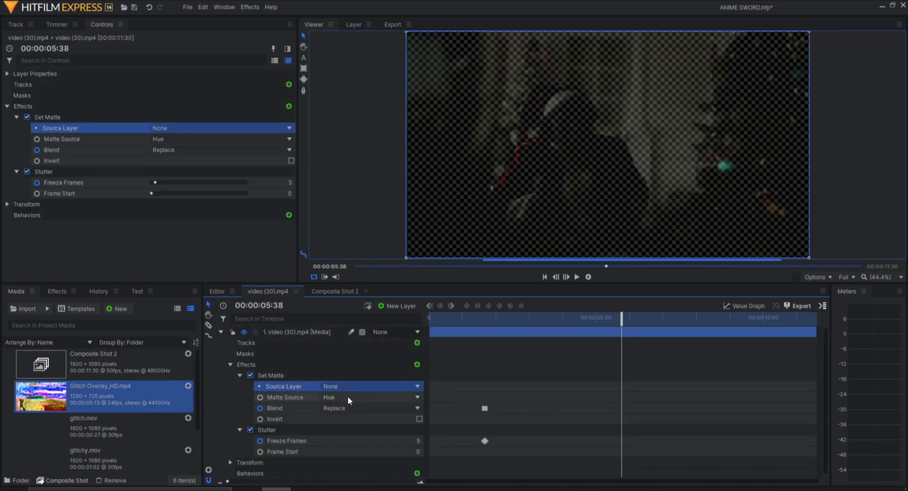
left_click(347, 396)
left_click(331, 389)
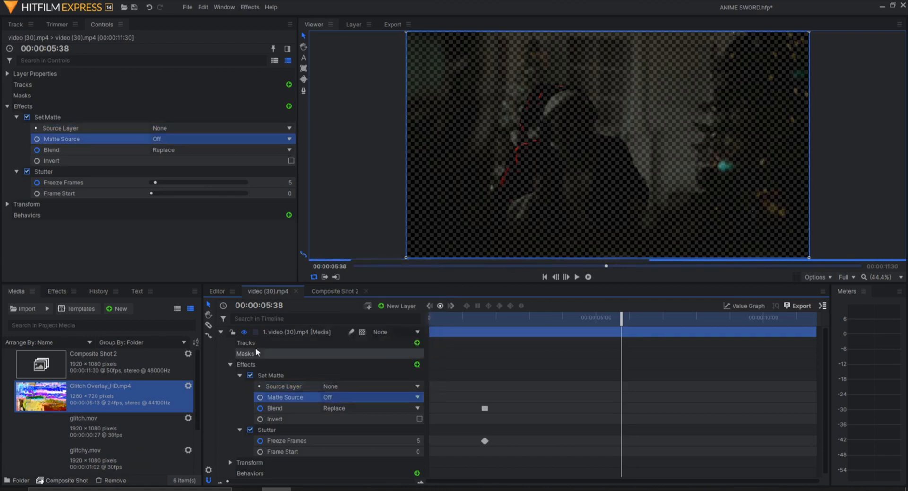
- Add glitch.mov from the media library to the timeline above the video layer, at the clip's start
left_click(221, 332)
left_click_drag(87, 414, 317, 341)
left_click_drag(472, 316, 434, 321)
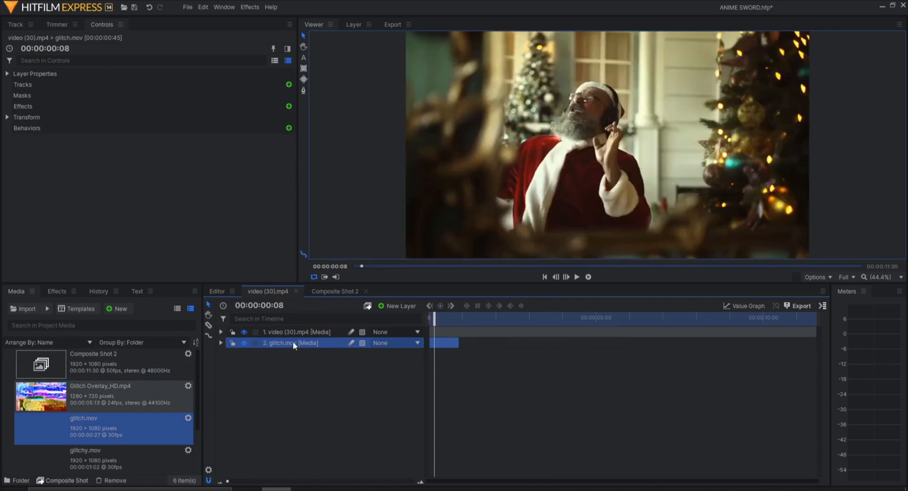
left_click_drag(293, 341, 294, 331)
left_click_drag(477, 324, 448, 318)
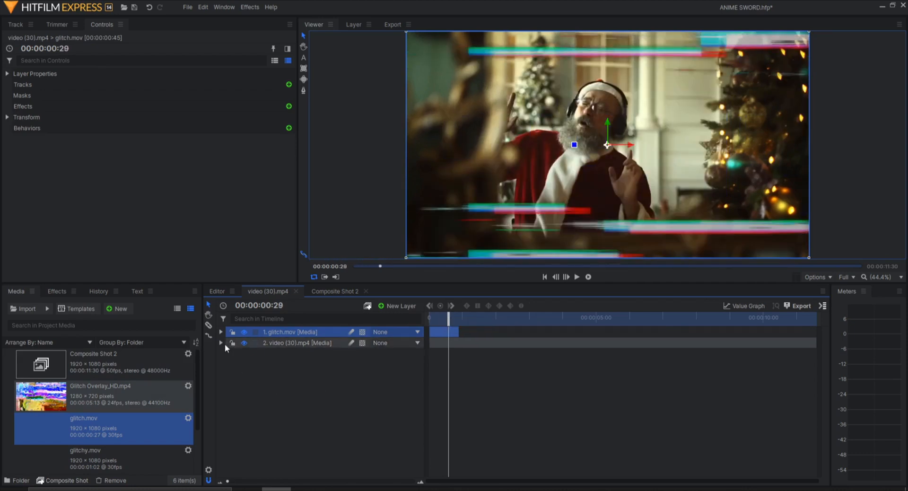
- Set the video's Set Matte Matte Source to Hue and its Source Layer to glitch.mov
left_click(221, 342)
left_click(347, 407)
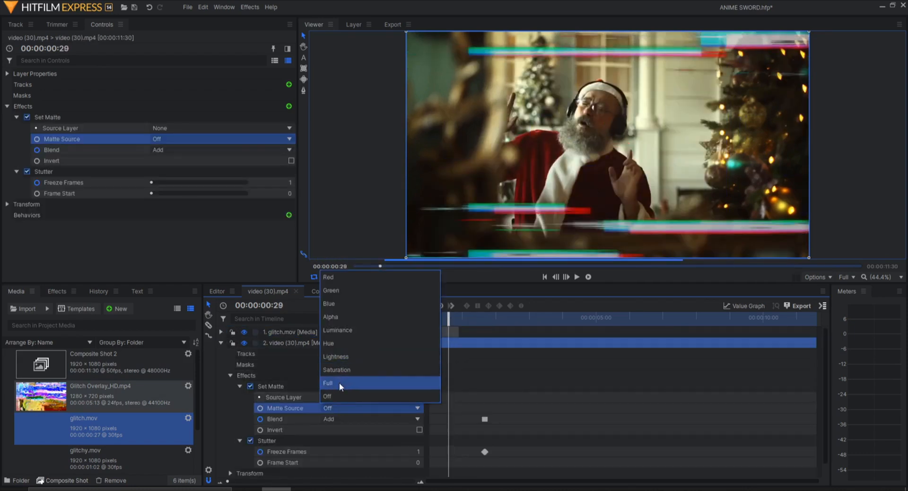
left_click(337, 342)
left_click(333, 397)
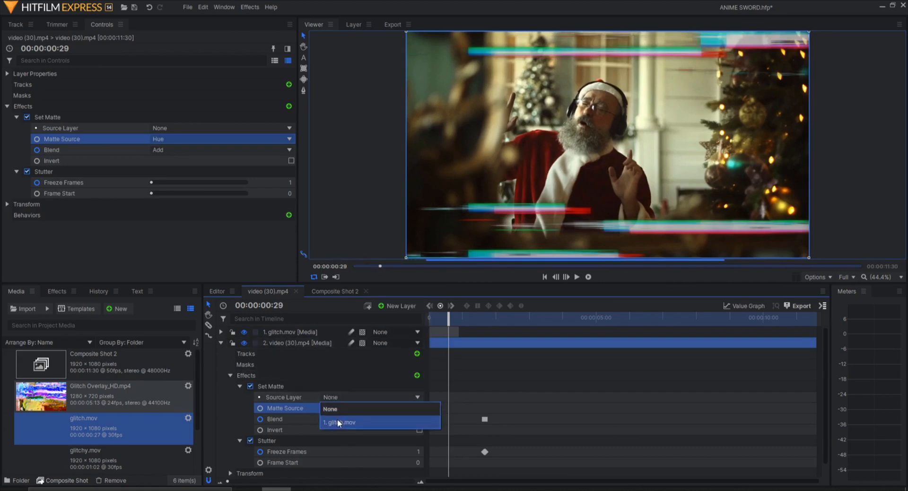
left_click(339, 422)
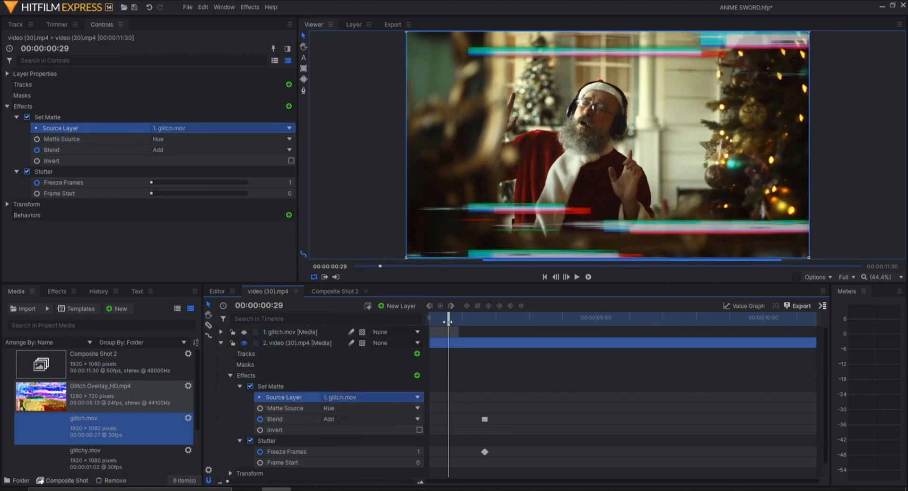
- Move the glitch.mov layer below the video layer
left_click_drag(442, 319, 444, 320)
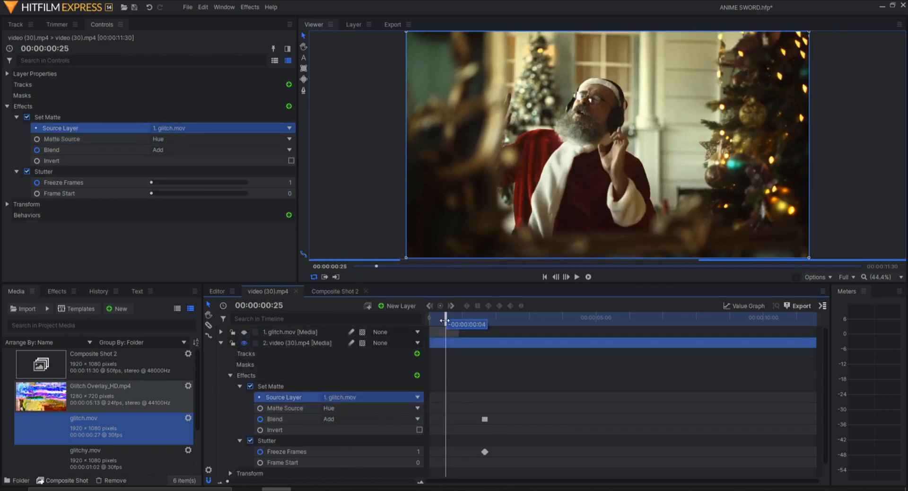
left_click(222, 341)
left_click_drag(286, 330, 284, 371)
- Preview the composition from the start
left_click_drag(442, 318, 428, 316)
left_click(577, 277)
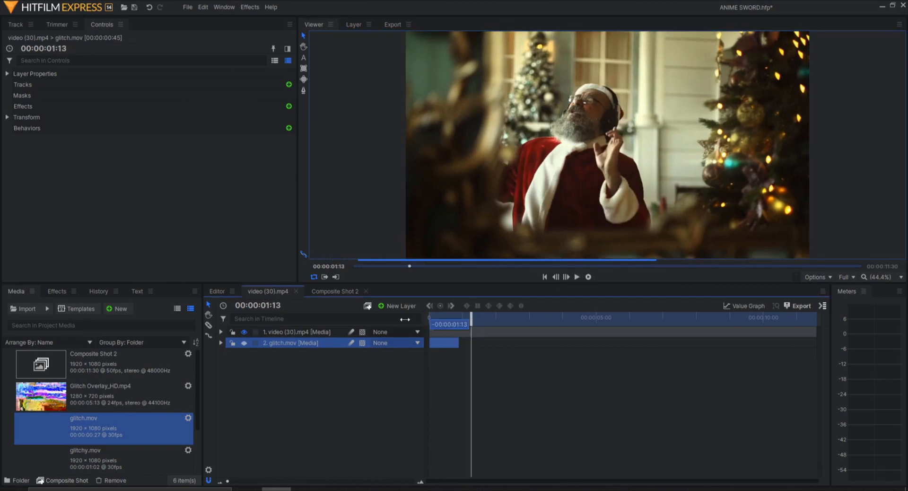
left_click(587, 278)
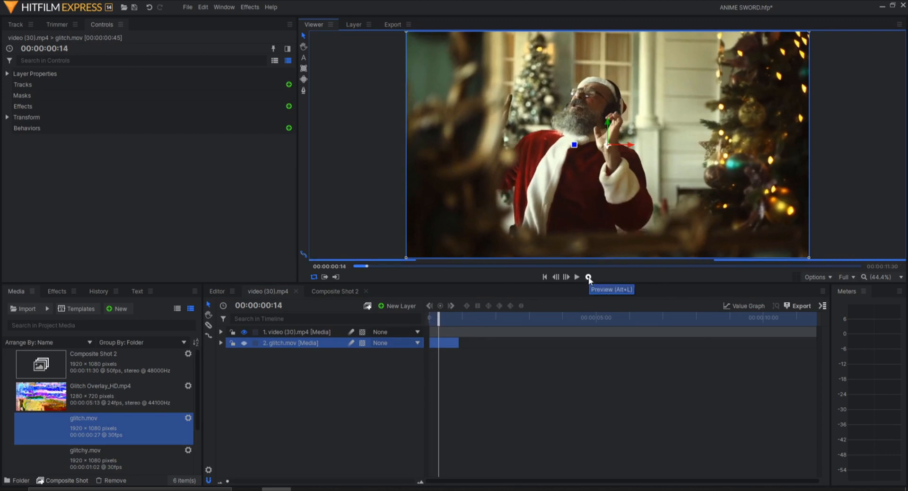
- Keep the Set Matte Blend at Add and disable the Stutter effect on the video layer
left_click(221, 331)
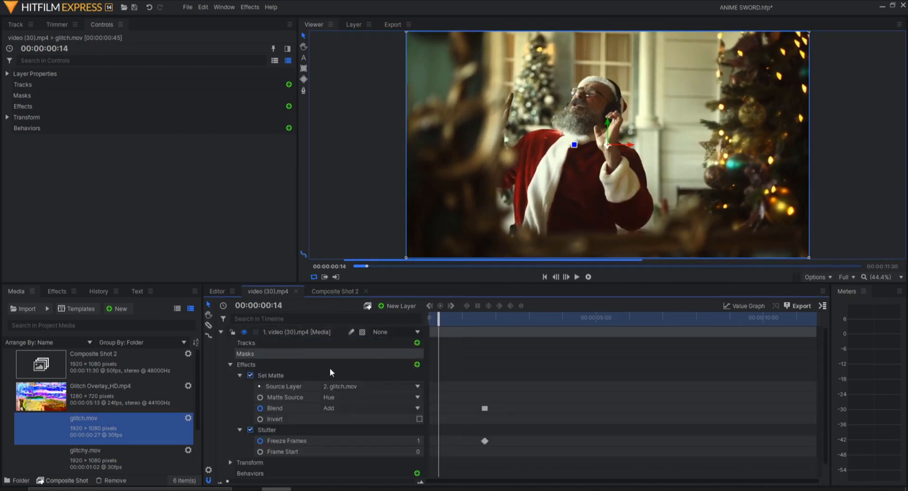
left_click(339, 408)
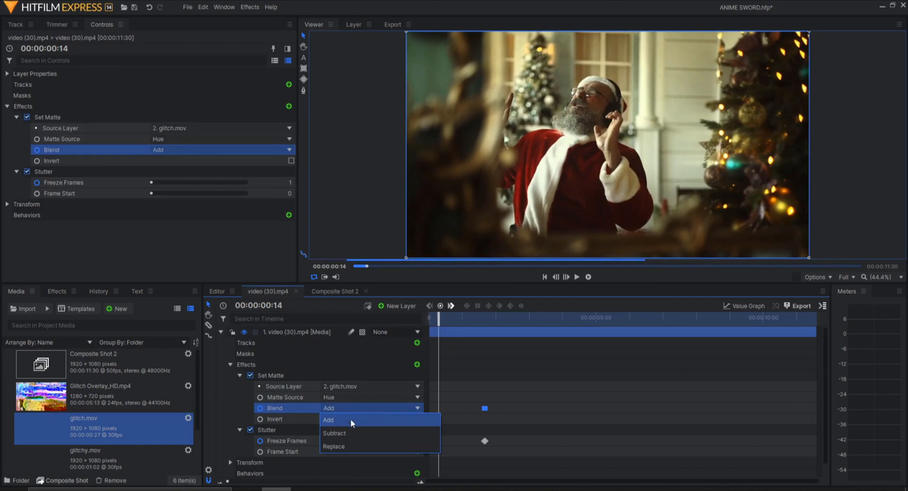
left_click(350, 419)
left_click_drag(478, 457, 481, 463)
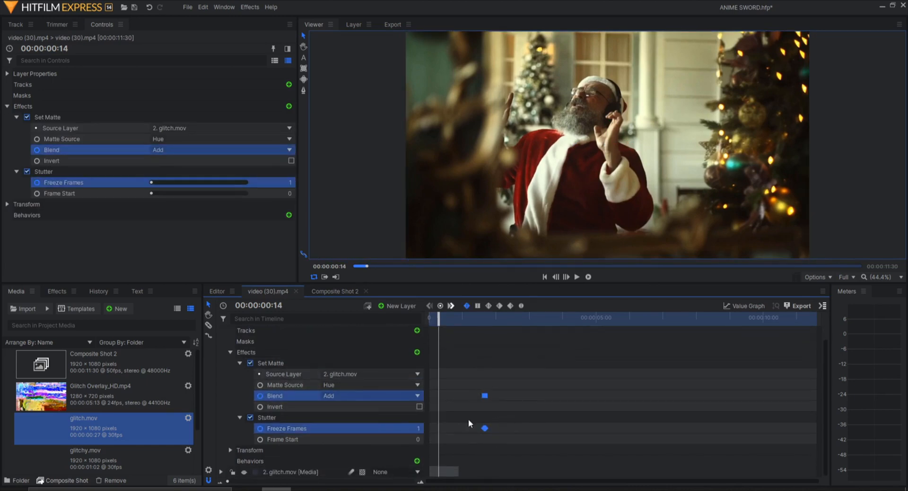
left_click(250, 417)
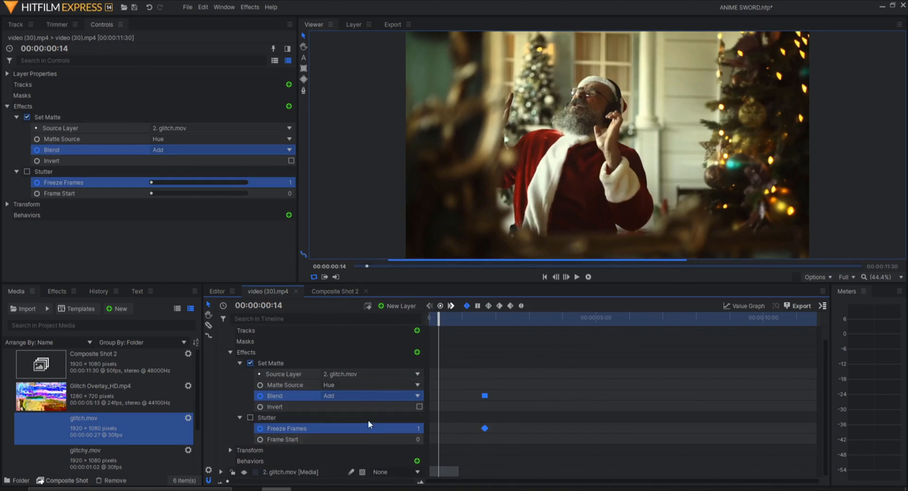
- Set the Set Matte Blend to Replace at 00:00:00:00
left_click(500, 396)
left_click(484, 396)
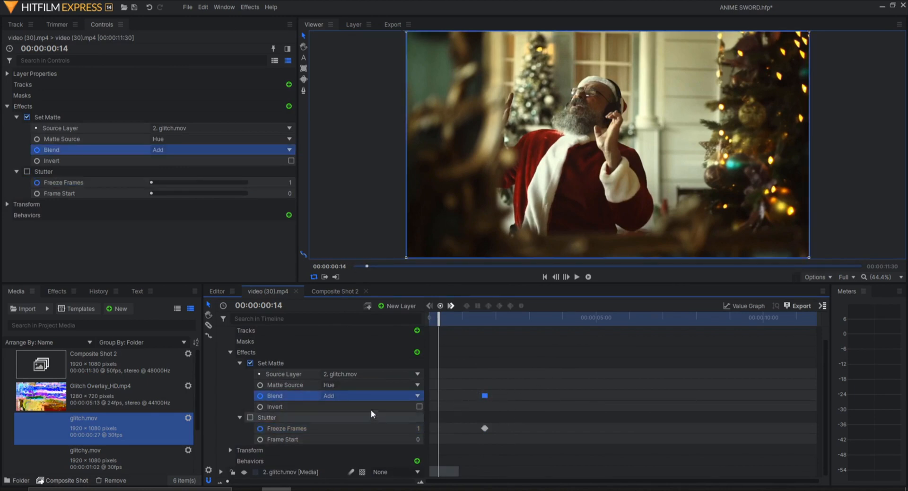
left_click(376, 396)
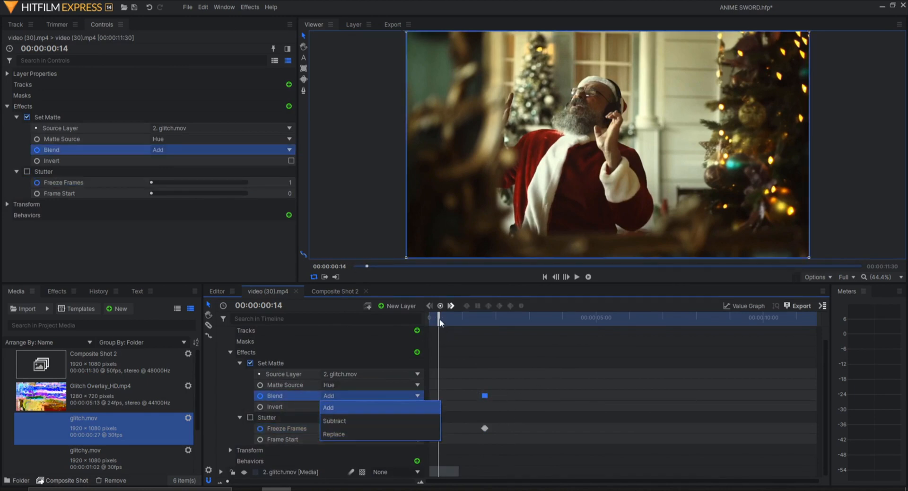
left_click_drag(439, 320, 429, 319)
left_click(361, 396)
left_click(345, 434)
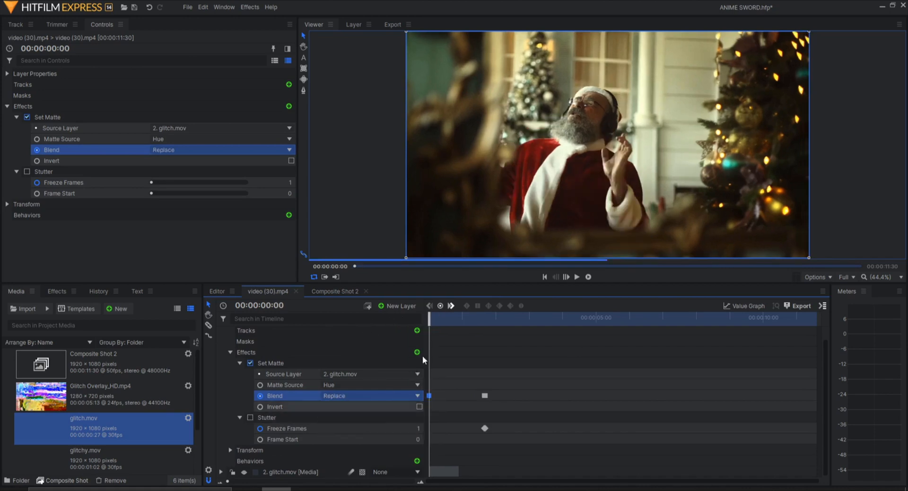
- Preview the result, then clear the Set Matte Source Layer to None and Matte Source to Off
left_click(588, 277)
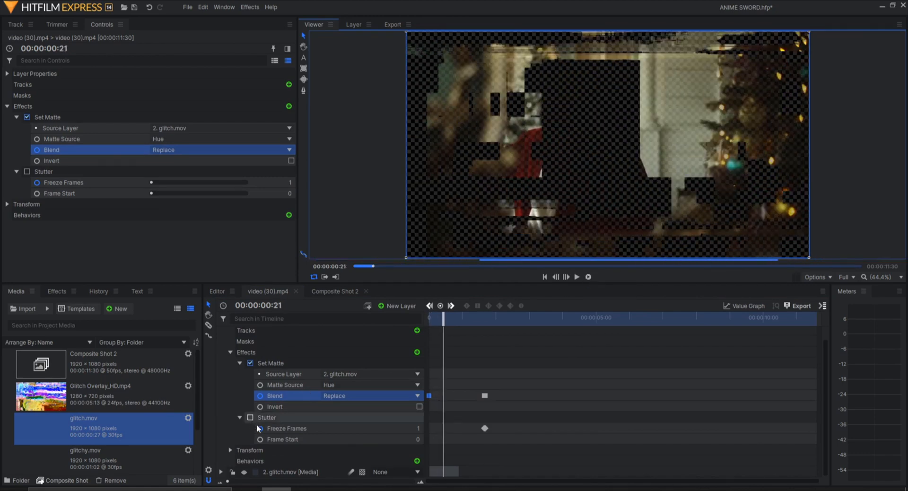
scroll(264, 406, "up", 1)
left_click(280, 372)
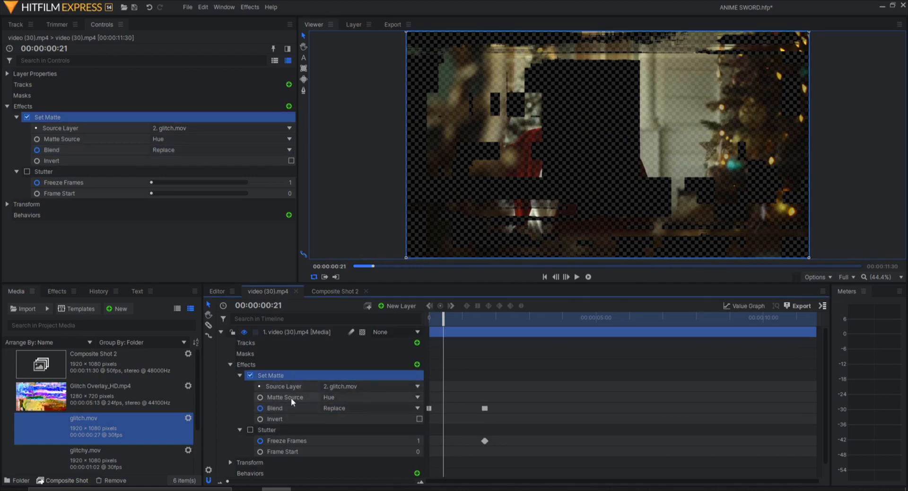
left_click(353, 386)
left_click(337, 398)
left_click(338, 398)
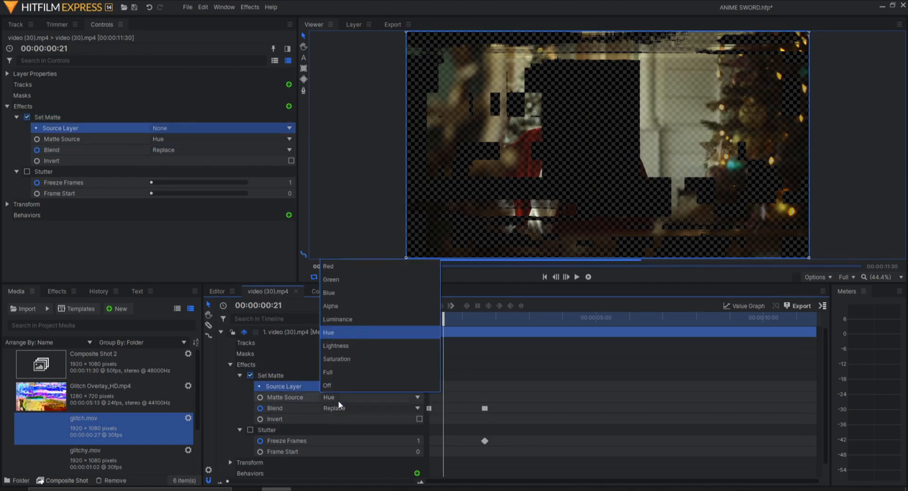
left_click(333, 385)
- Replace the glitch.mov layer with glitchy.mov at the top of the timeline
left_click(227, 342)
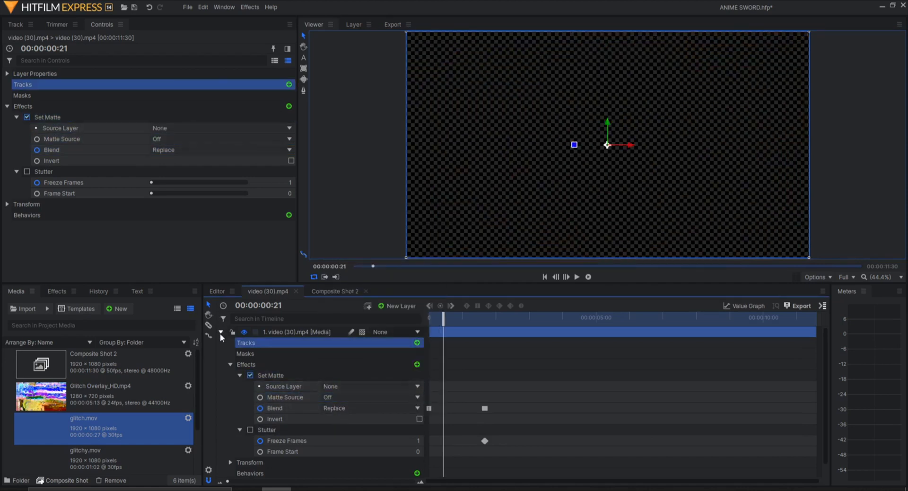
left_click(220, 331)
left_click(305, 342)
key("Delete")
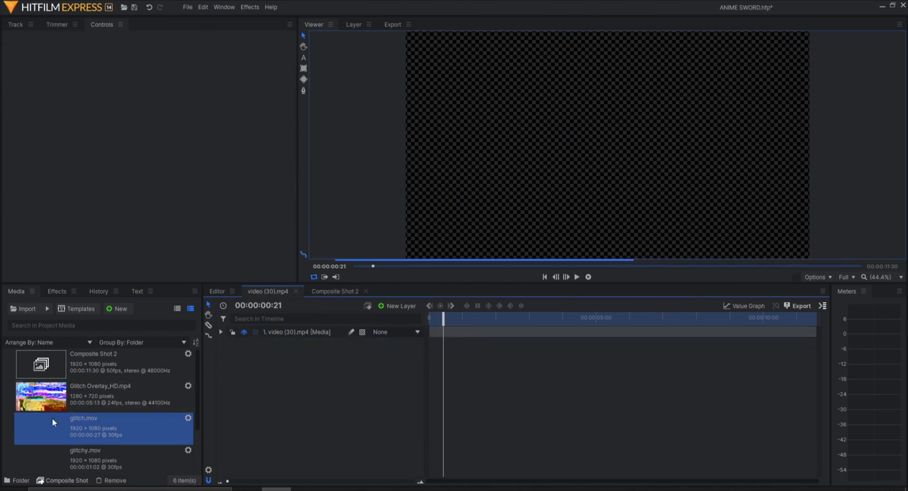
left_click_drag(69, 456, 259, 330)
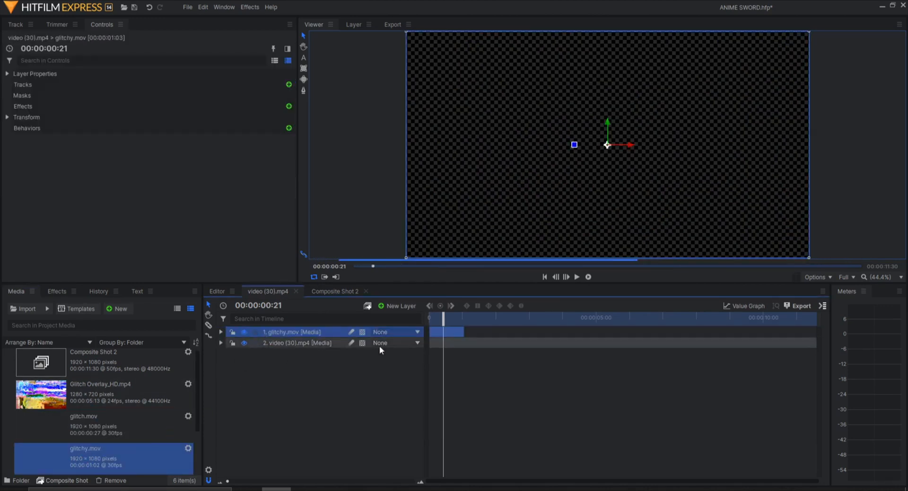
- Move the glitchy.mov layer below the video (30).mp4 layer in the timeline
mouse_move(447, 318)
left_mouse_down()
mouse_move(438, 315)
mouse_move(455, 312)
mouse_move(432, 313)
left_mouse_up()
left_click_drag(282, 332, 274, 349)
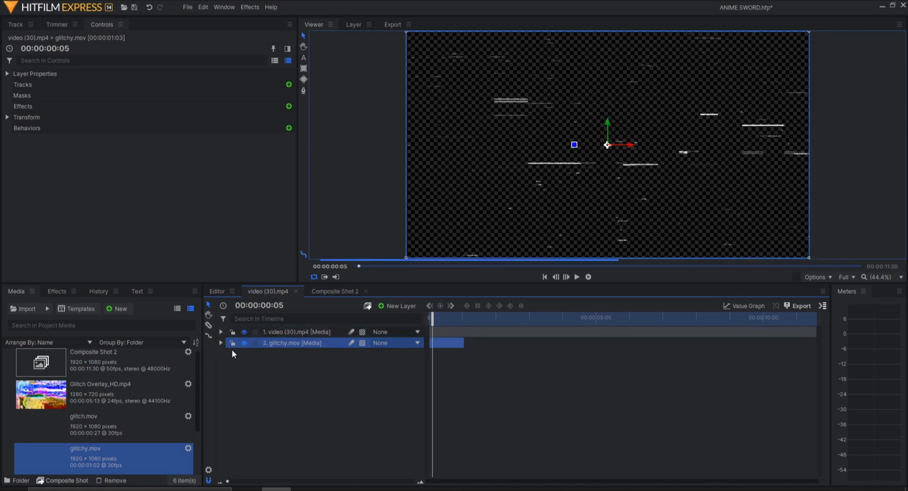
- On the video layer's Set Matte effect, set Source Layer to 2. glitchy.mov and Matte Source to Lightness
left_click(220, 332)
left_click(351, 386)
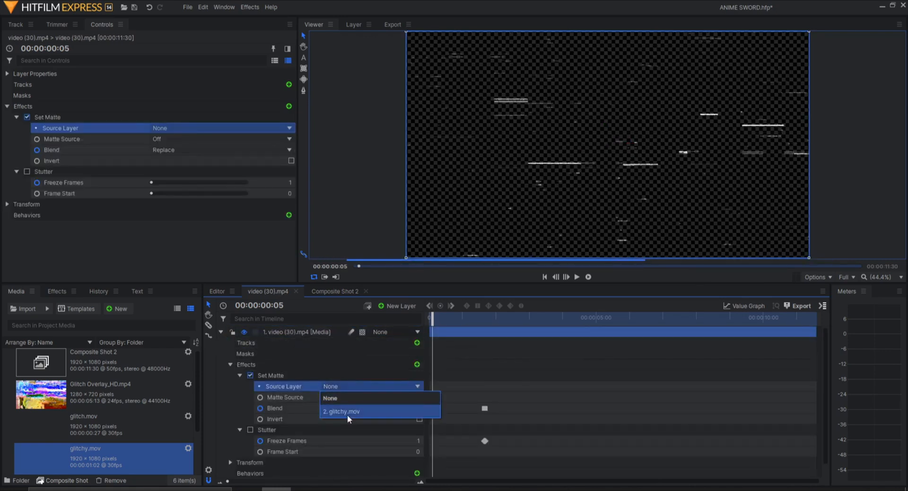
left_click(347, 414)
left_click(347, 398)
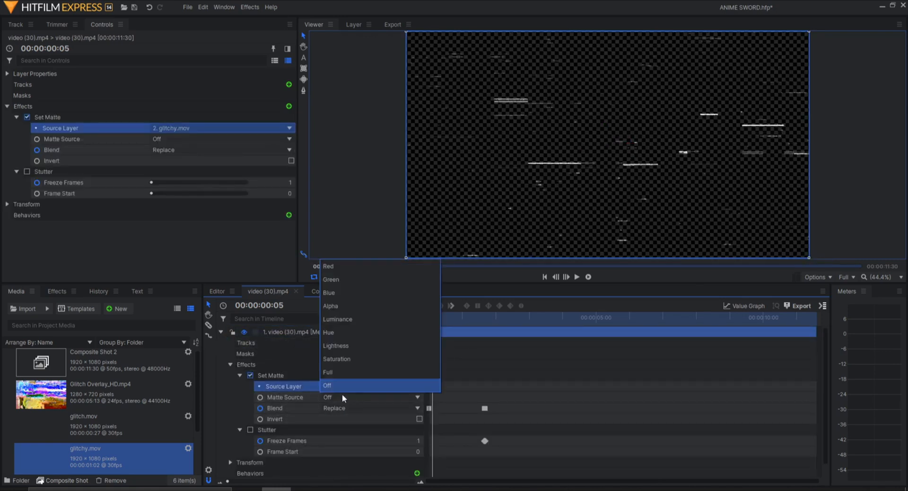
left_click(346, 346)
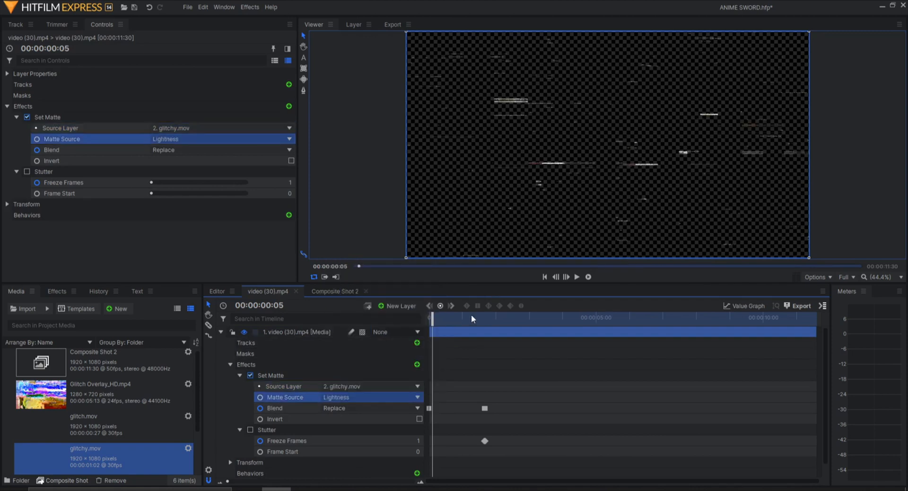
- Try Hue and then Lightness as the Set Matte Matte Source while previewing different frames
left_click_drag(432, 317, 452, 316)
left_click(375, 396)
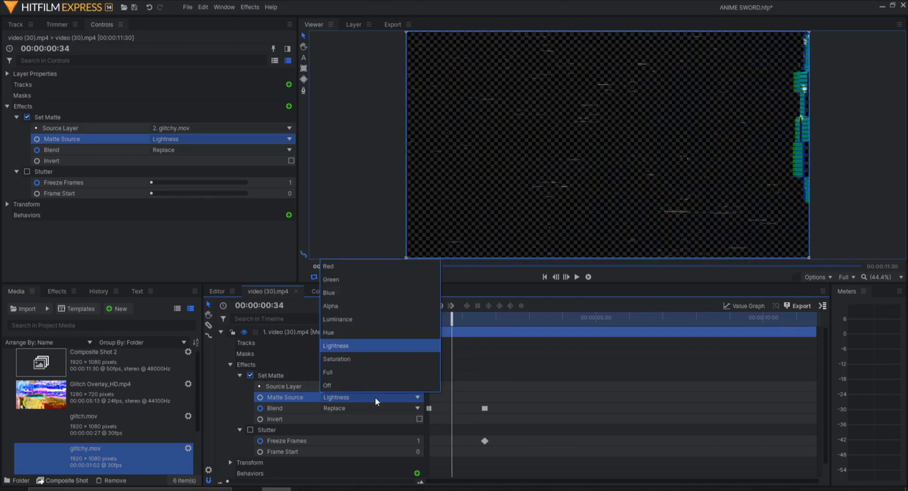
left_click(342, 336)
mouse_move(451, 316)
left_mouse_down()
mouse_move(442, 319)
mouse_move(454, 319)
left_mouse_up()
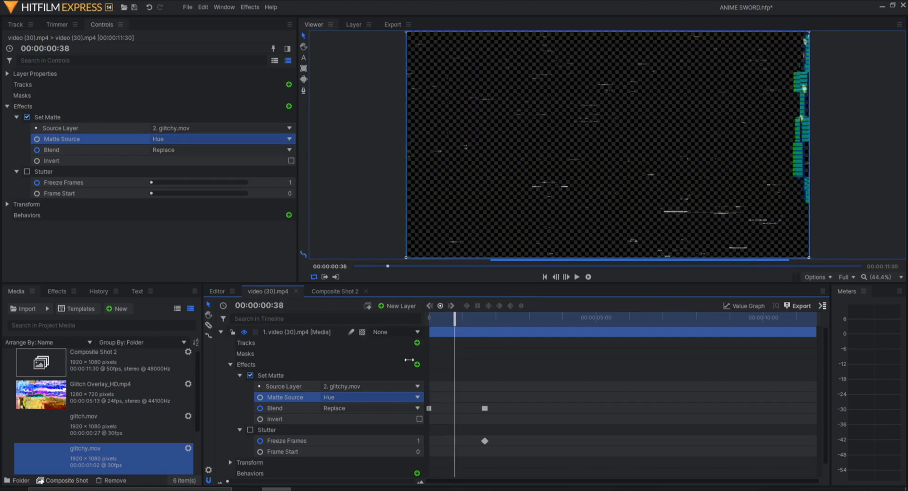
left_click(369, 397)
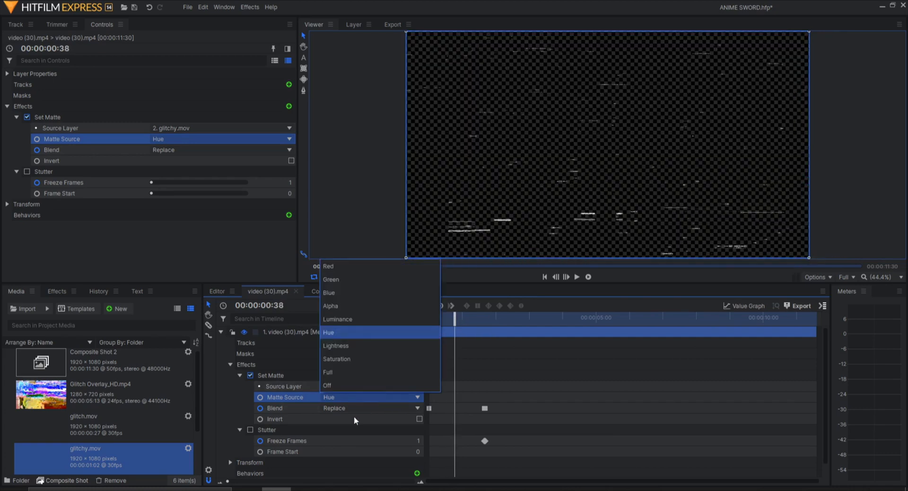
left_click(346, 350)
- Set the Set Matte Matte Source to Luminance and scrub through the start to preview the glitch
left_click_drag(454, 319, 437, 321)
left_click(374, 396)
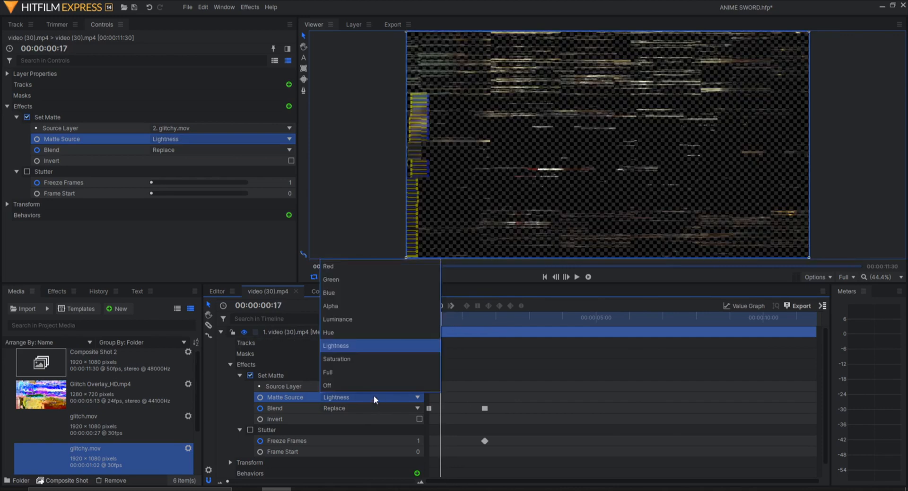
left_click(345, 317)
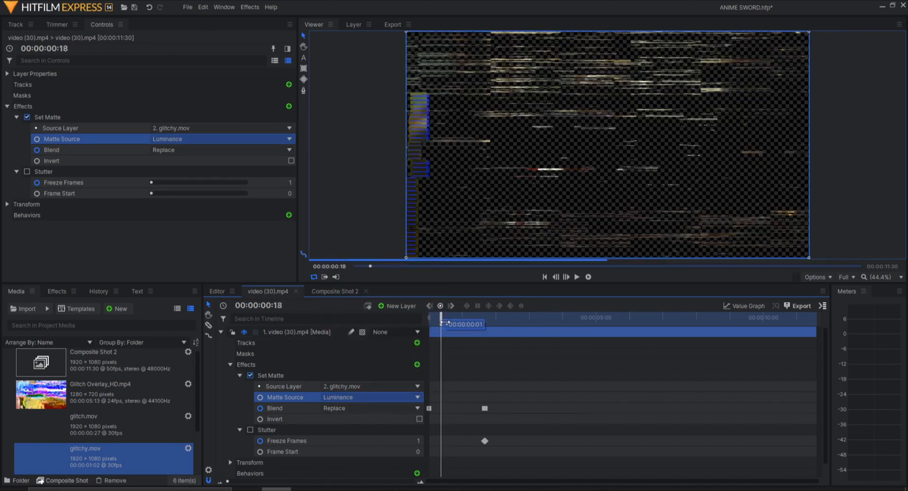
left_click_drag(440, 321, 458, 318)
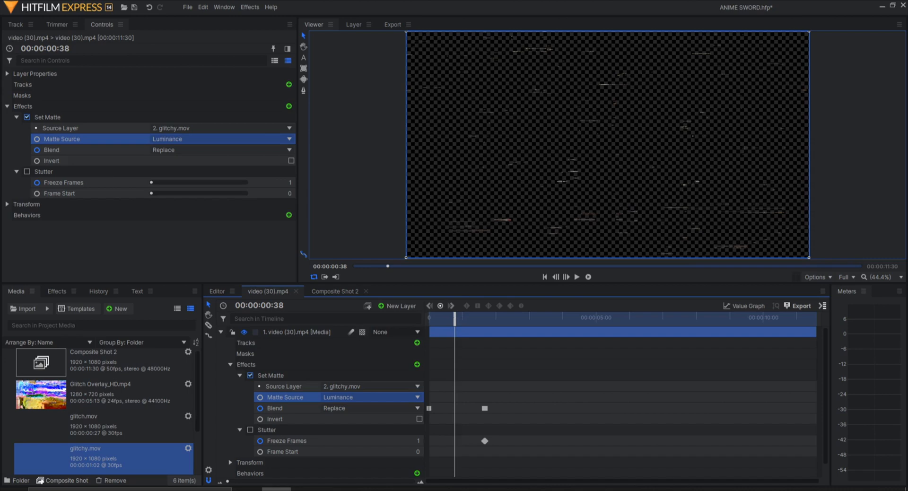
left_click(423, 489)
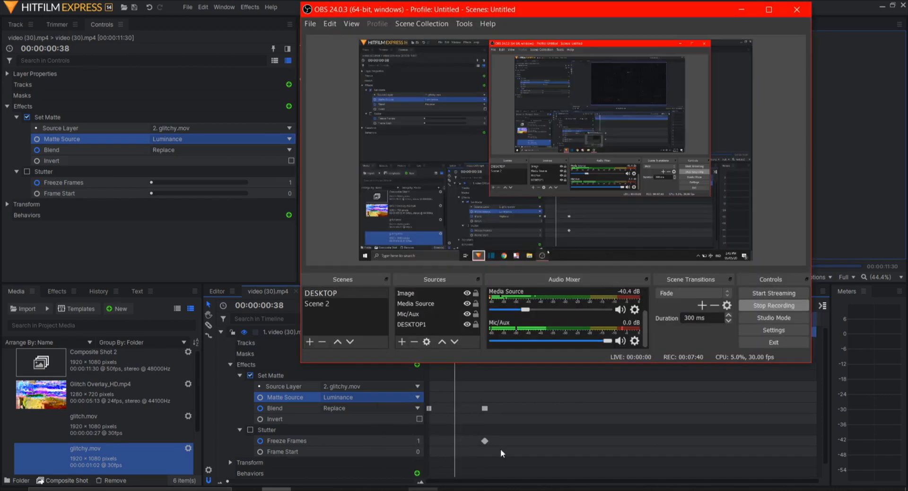
left_click(766, 316)
left_click(773, 305)
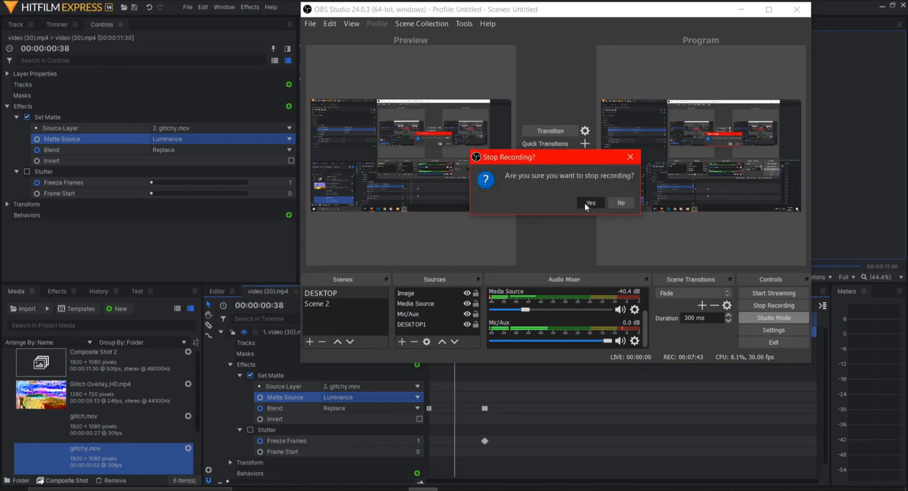